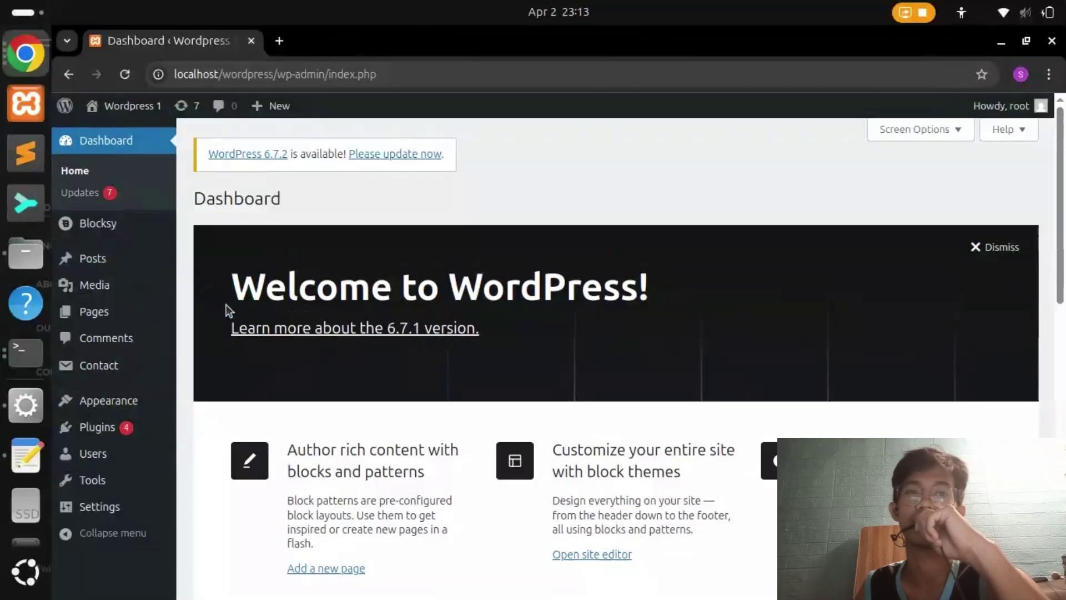
# Go to the Add Plugins page, then bring up the ACTIVITY-6.pdf plugin instructions
pyautogui.click(119, 434)
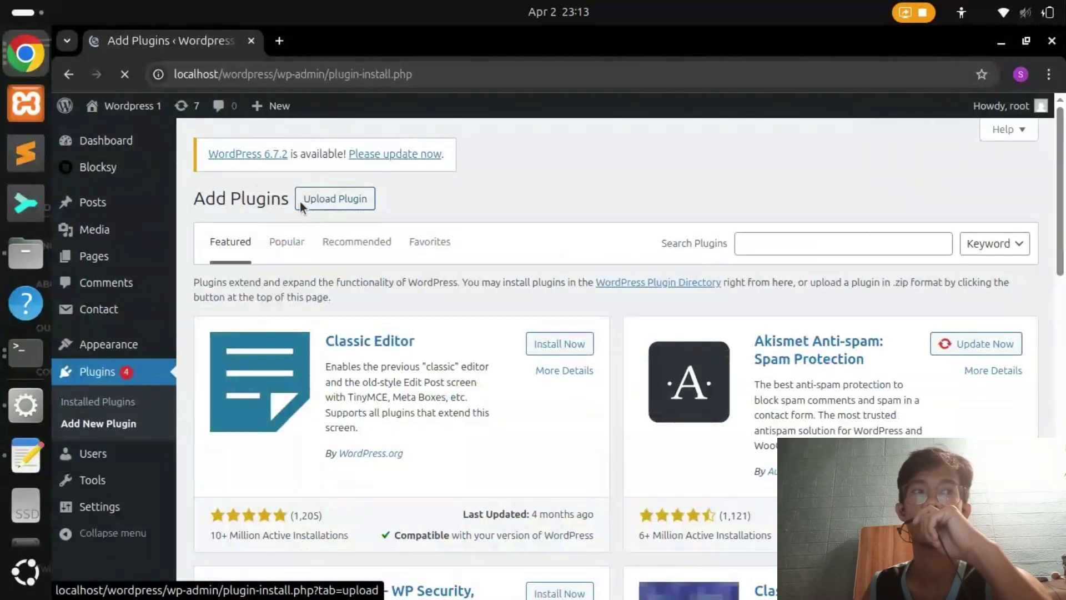
pyautogui.hotkey('alt', 'Tab')
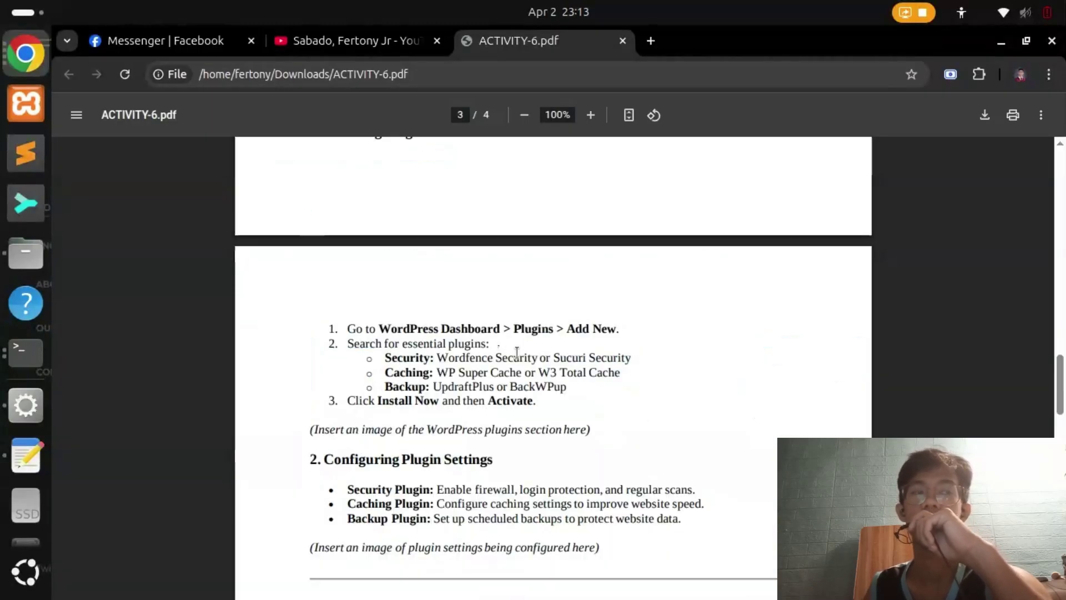
# Copy 'Wordfence Security' from the PDF and search for it in Add Plugins
pyautogui.moveTo(439, 358); pyautogui.dragTo(538, 357)
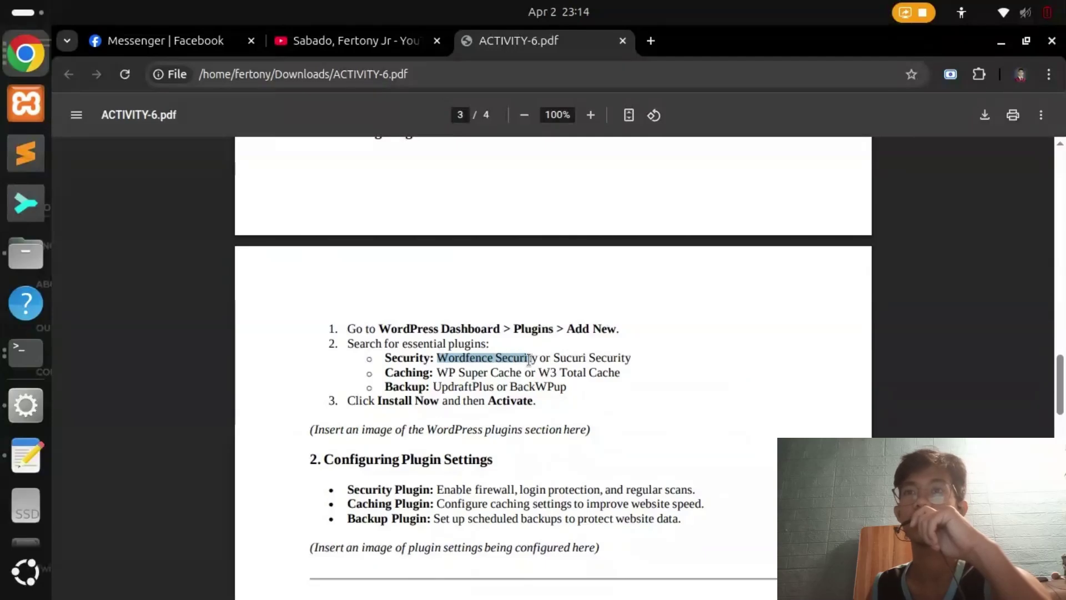
pyautogui.rightClick(526, 356)
pyautogui.click(578, 130)
pyautogui.hotkey('alt', 'Tab')
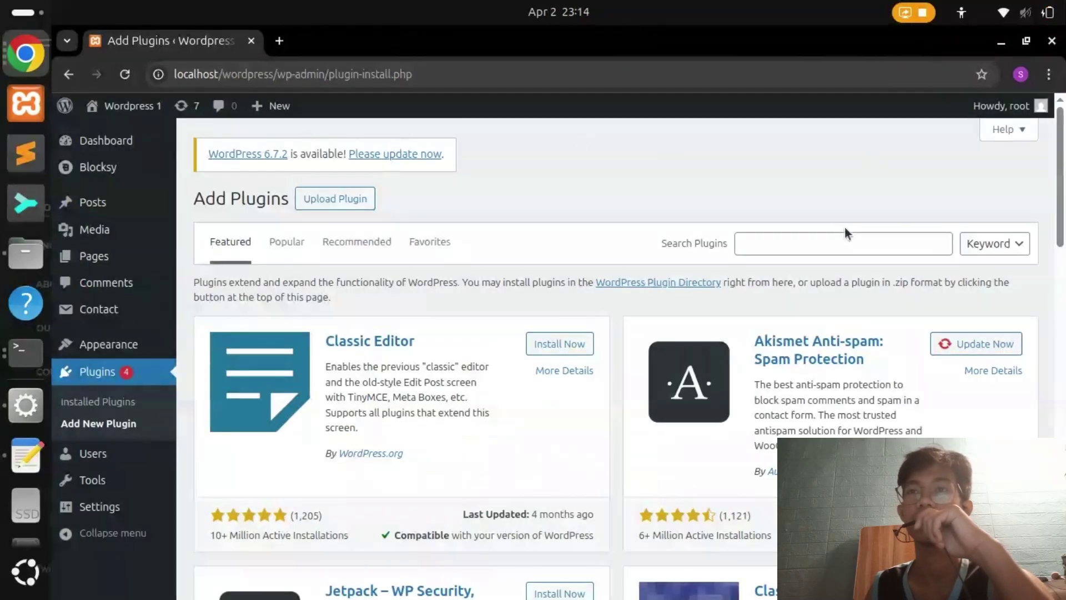
pyautogui.click(820, 243)
pyautogui.rightClick(820, 243)
pyautogui.click(850, 383)
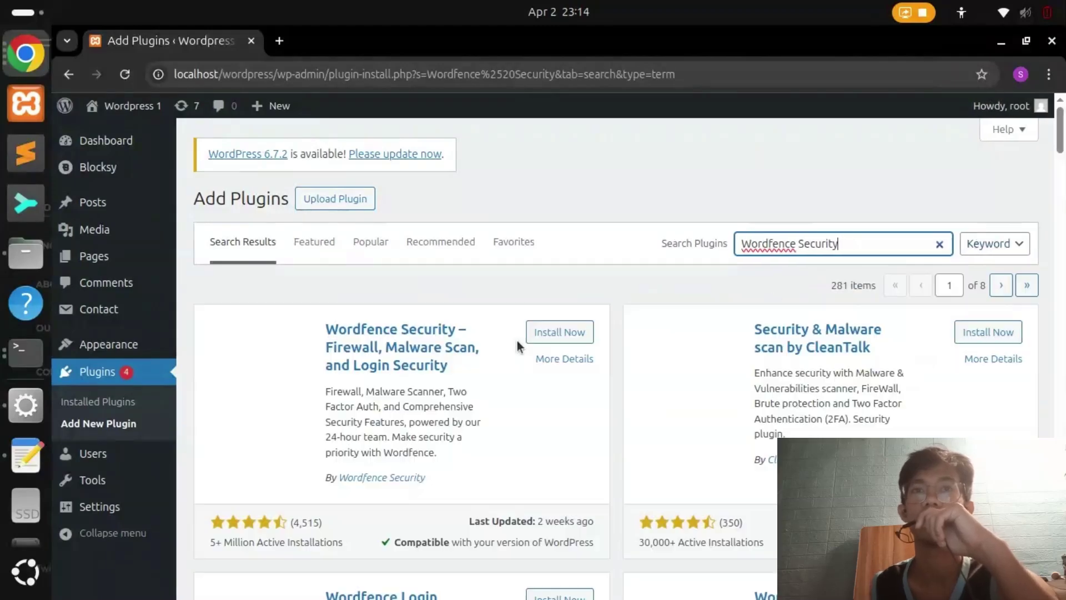
# Install and activate Wordfence Security 8.0.4, then view the installed Plugins list
pyautogui.click(562, 333)
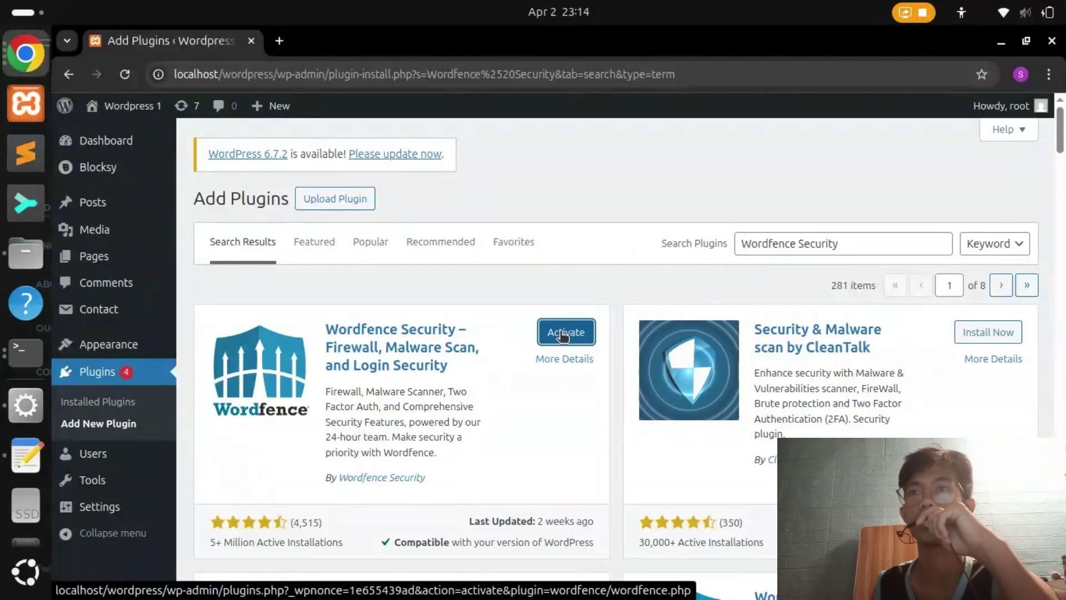
pyautogui.hotkey('alt', 'Tab')
pyautogui.hotkey('alt', 'Tab')
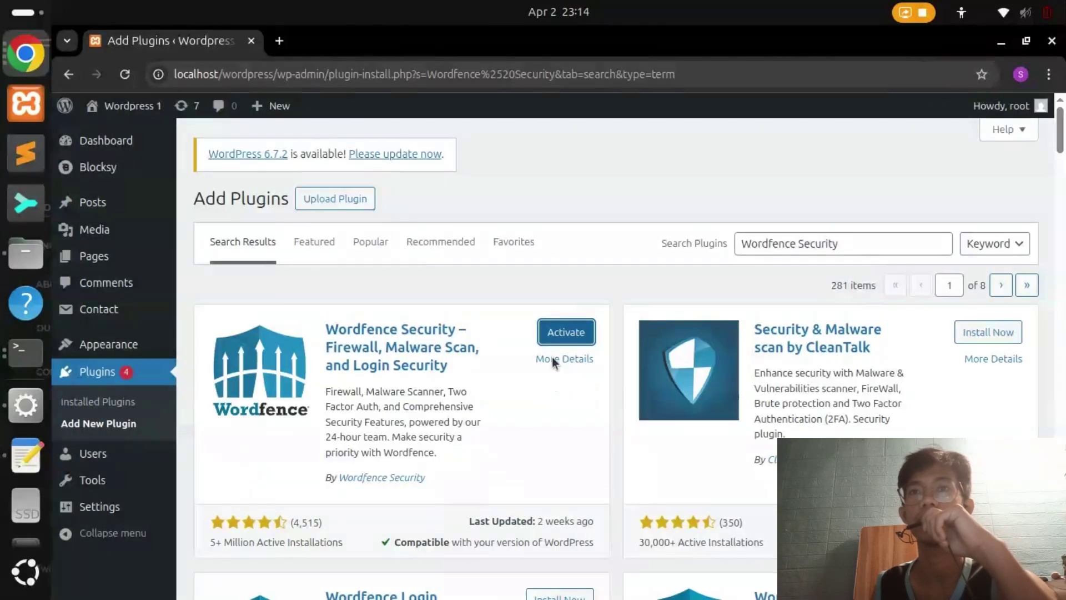
pyautogui.click(562, 332)
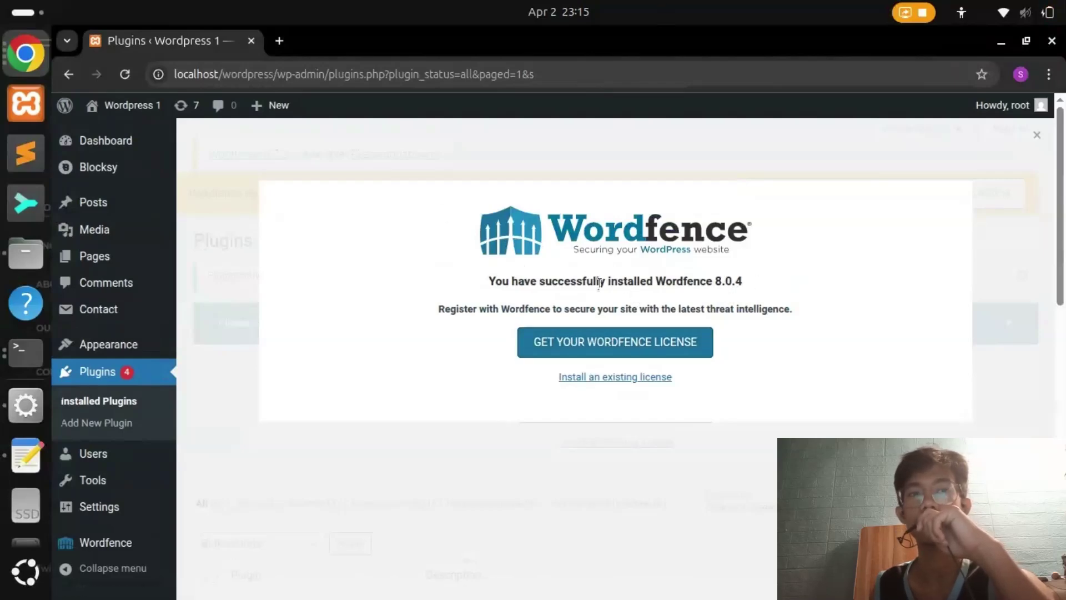
pyautogui.moveTo(494, 281); pyautogui.dragTo(734, 281)
pyautogui.click(734, 281)
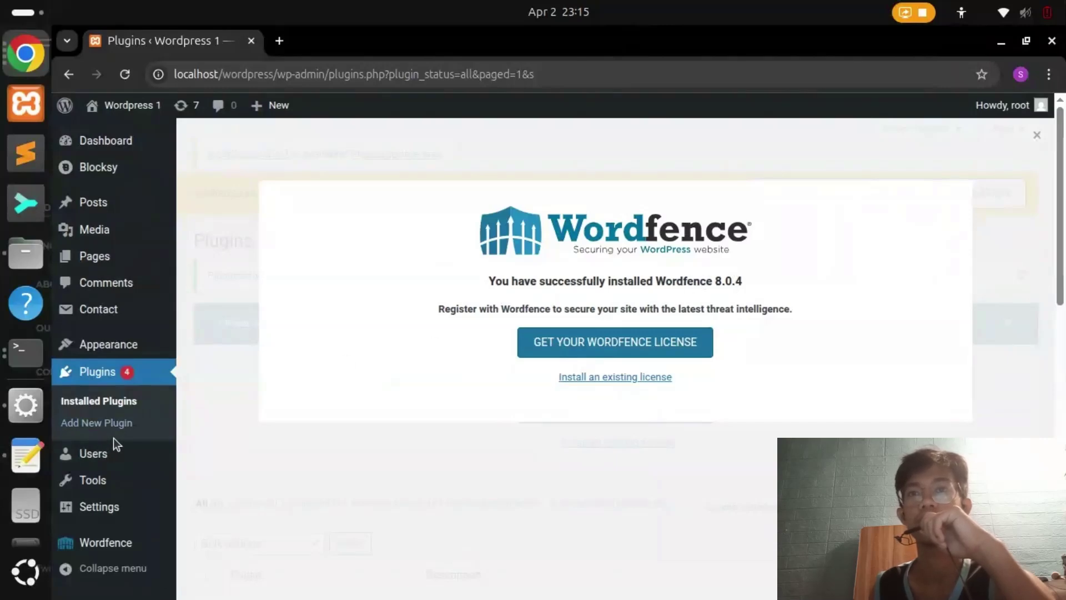
pyautogui.click(119, 374)
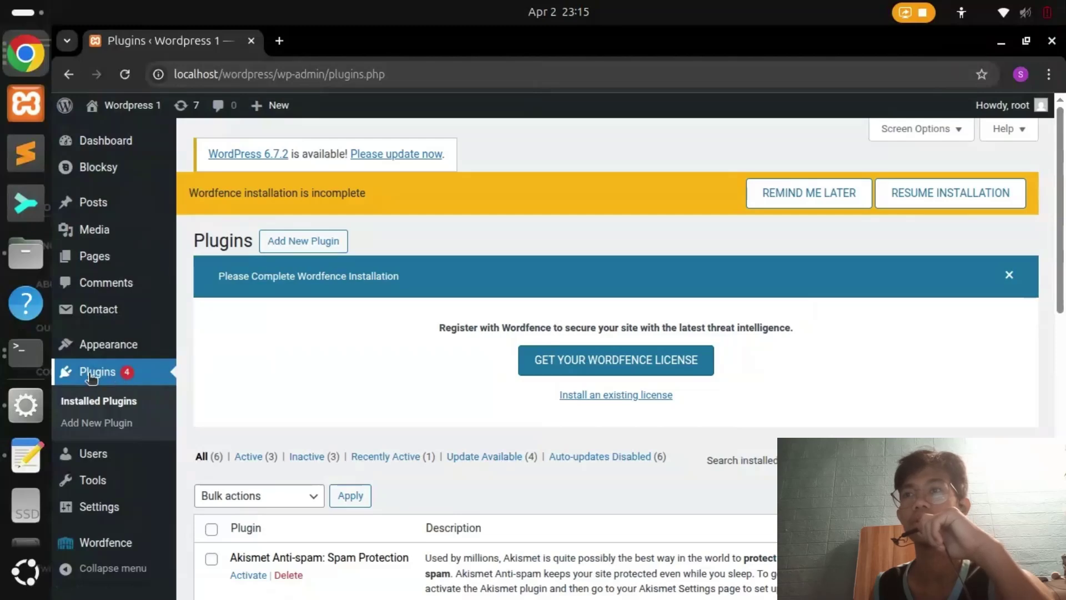
# Copy 'WP Super Cache' from the PDF and search for it in Add Plugins
pyautogui.click(88, 424)
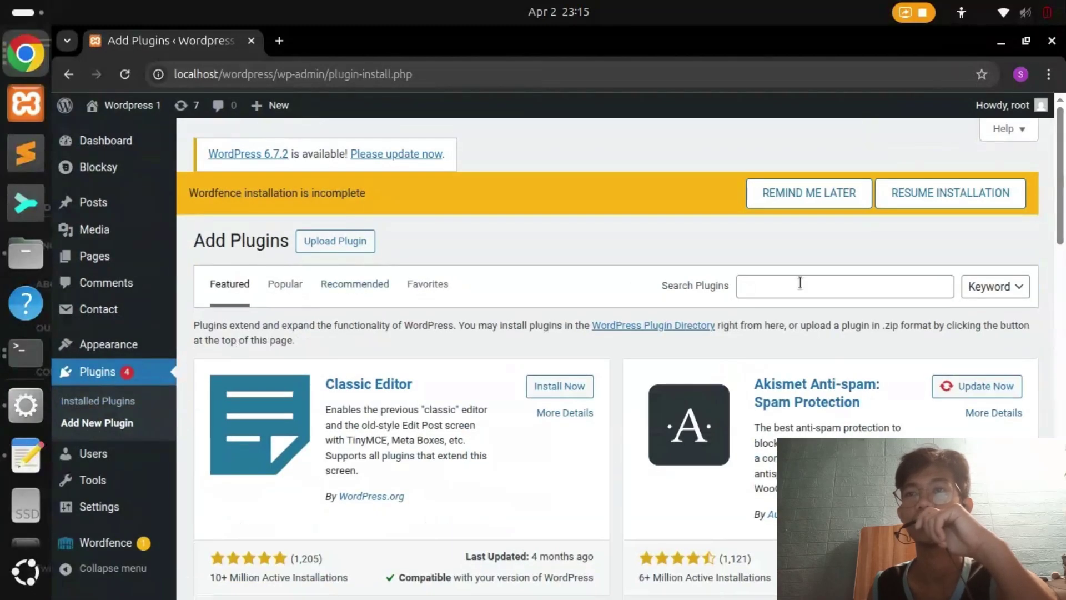
pyautogui.click(830, 286)
pyautogui.hotkey('alt', 'Tab')
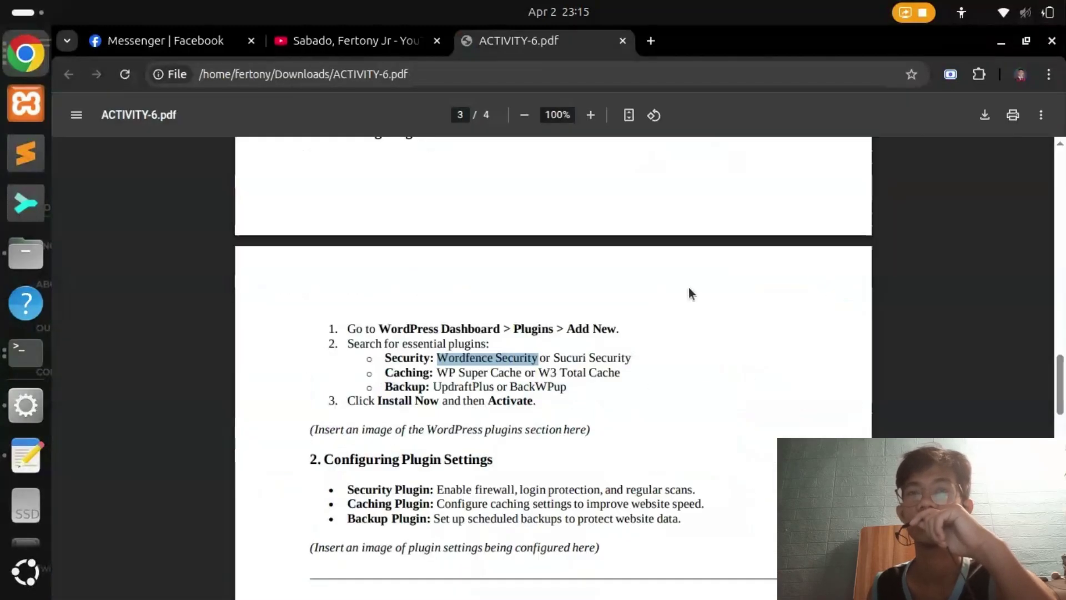
pyautogui.moveTo(437, 372); pyautogui.dragTo(518, 373)
pyautogui.rightClick(517, 373)
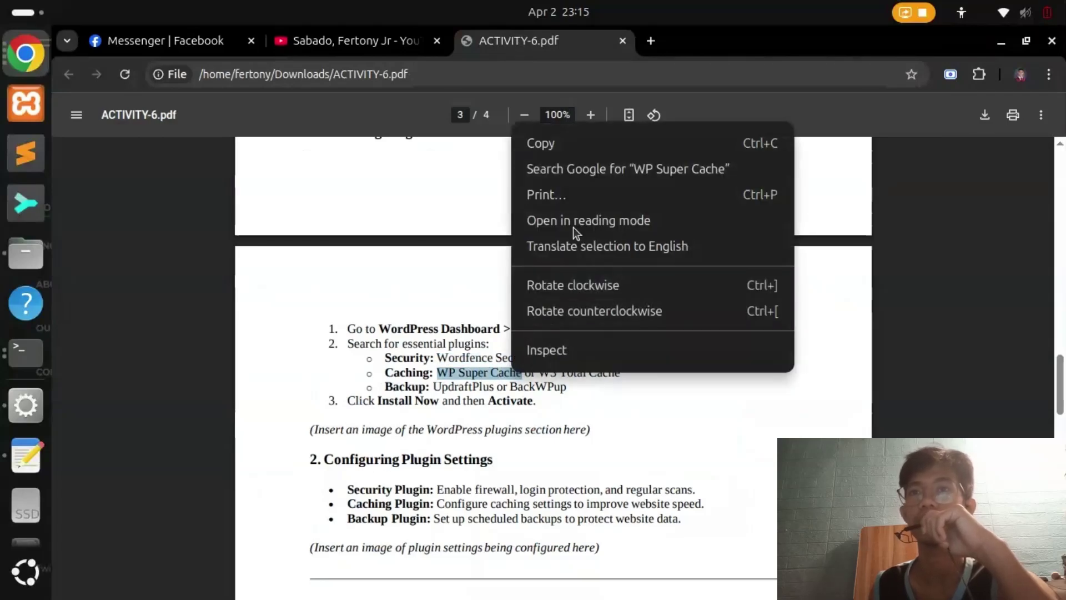
pyautogui.click(579, 145)
pyautogui.hotkey('alt', 'Tab')
pyautogui.rightClick(833, 287)
pyautogui.click(867, 395)
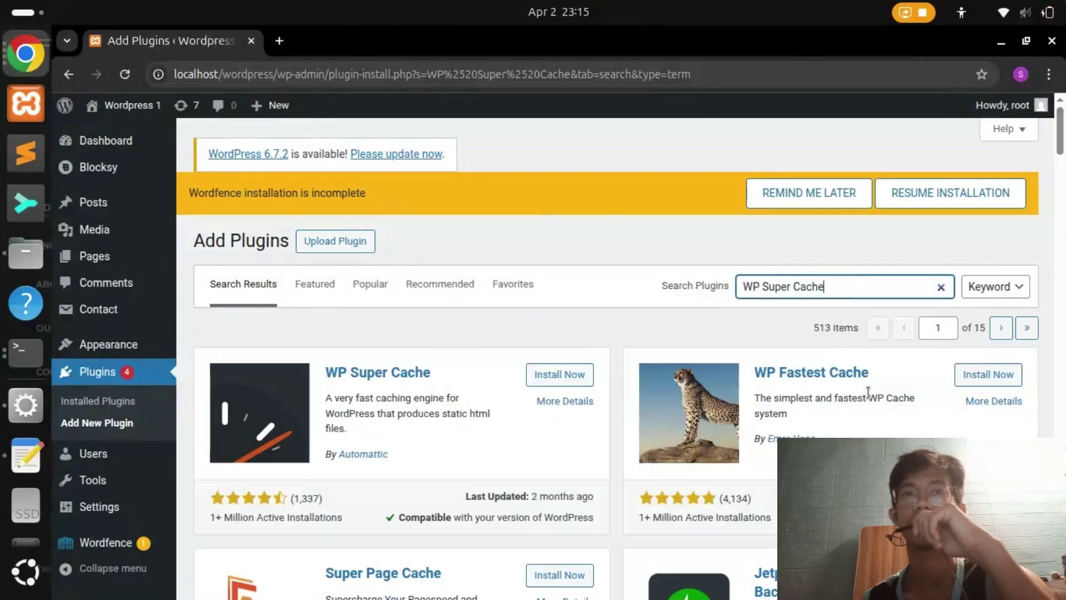
# Install and activate the WP Super Cache plugin
pyautogui.click(558, 376)
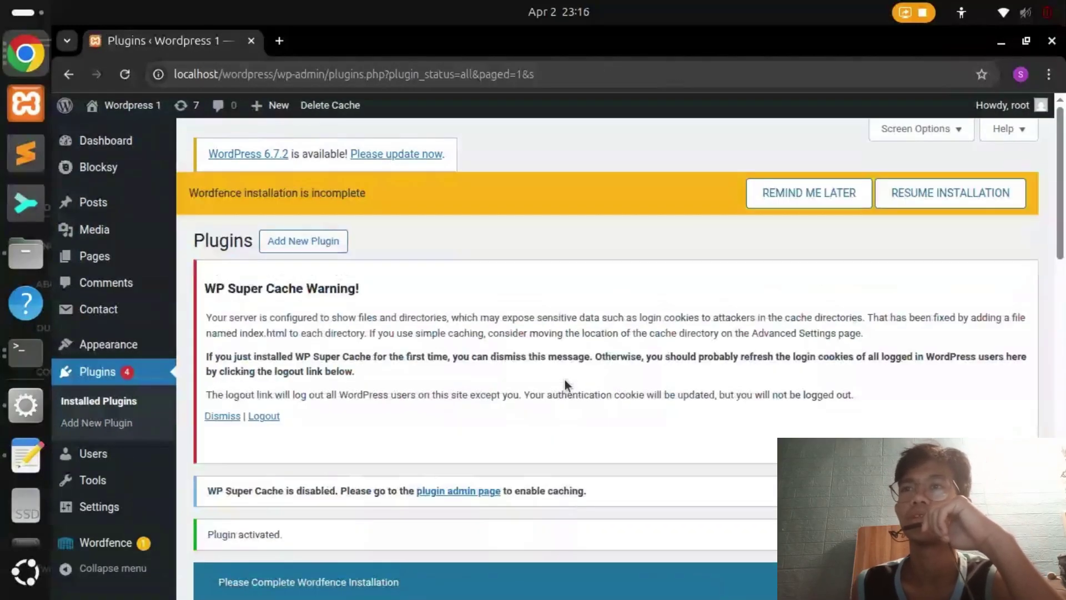
pyautogui.scroll(-5, 565, 380)
pyautogui.scroll(5, 471, 408)
pyautogui.click(315, 243)
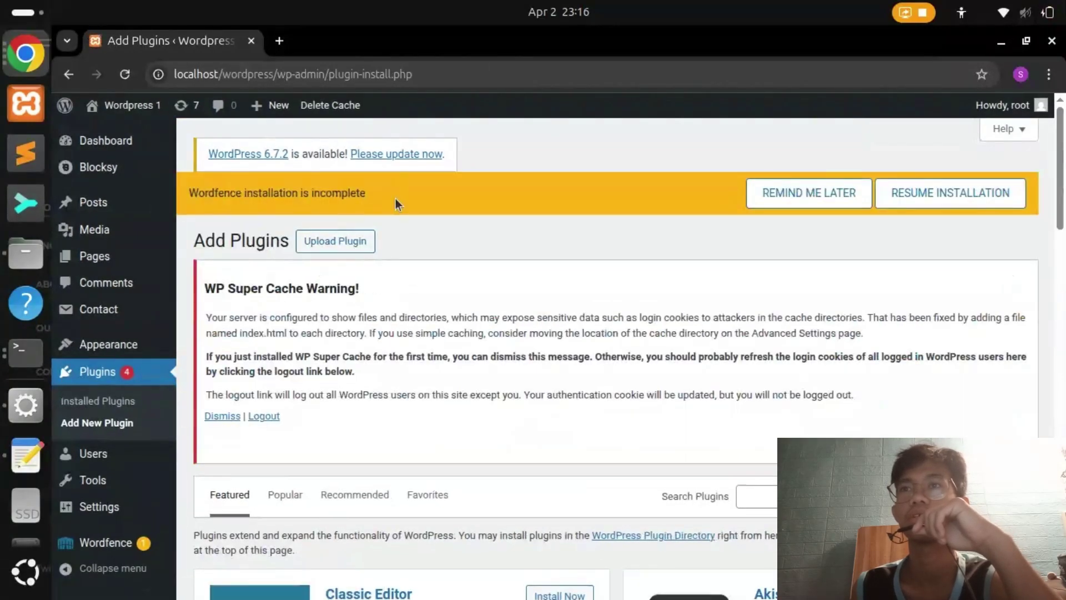
pyautogui.scroll(-5, 395, 201)
# Copy 'UpdraftPlus' from the PDF and search for it in Add Plugins
pyautogui.hotkey('alt', 'Tab')
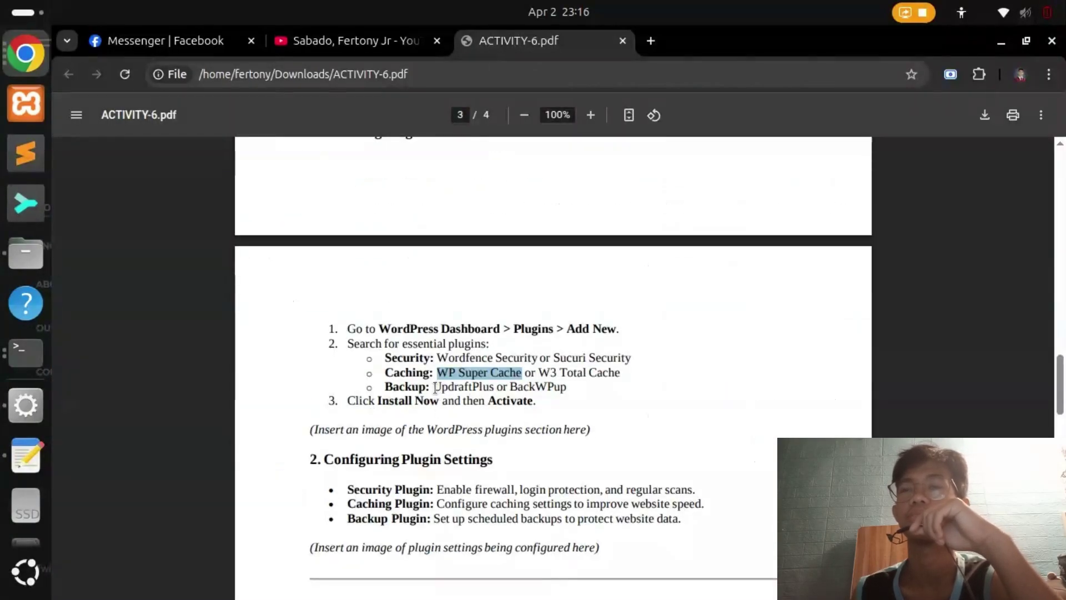
pyautogui.click(437, 389)
pyautogui.doubleClick(440, 389)
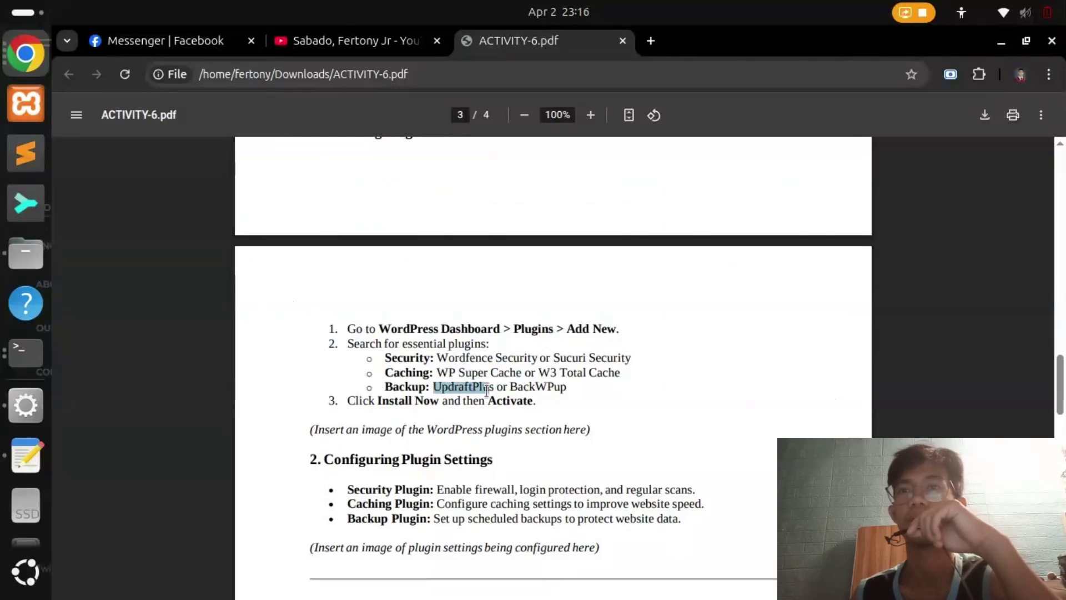
pyautogui.rightClick(470, 389)
pyautogui.click(532, 155)
pyautogui.hotkey('alt', 'Tab')
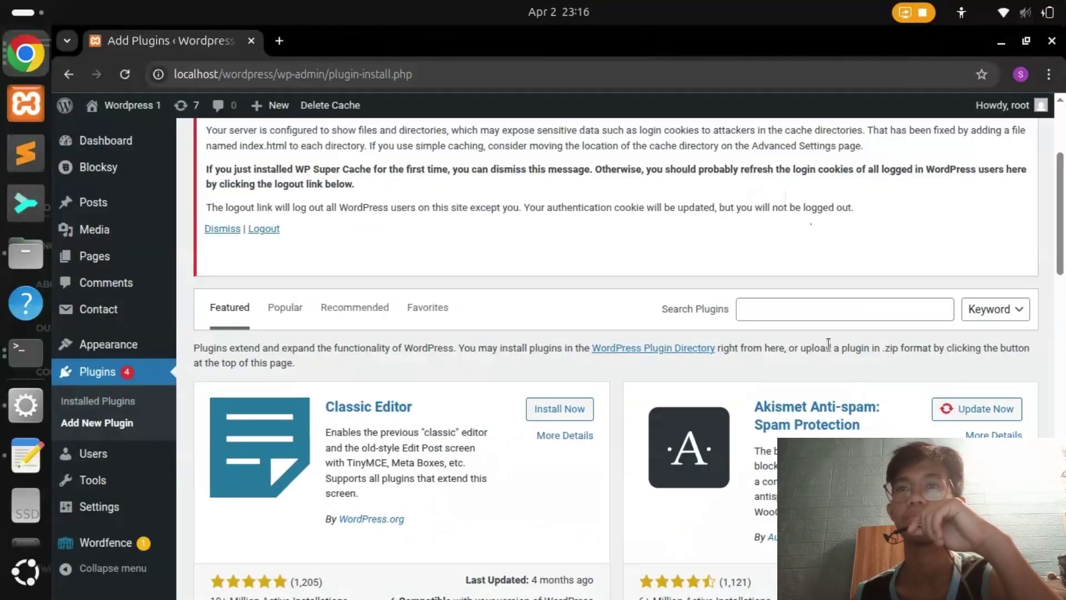
pyautogui.rightClick(832, 311)
pyautogui.click(859, 397)
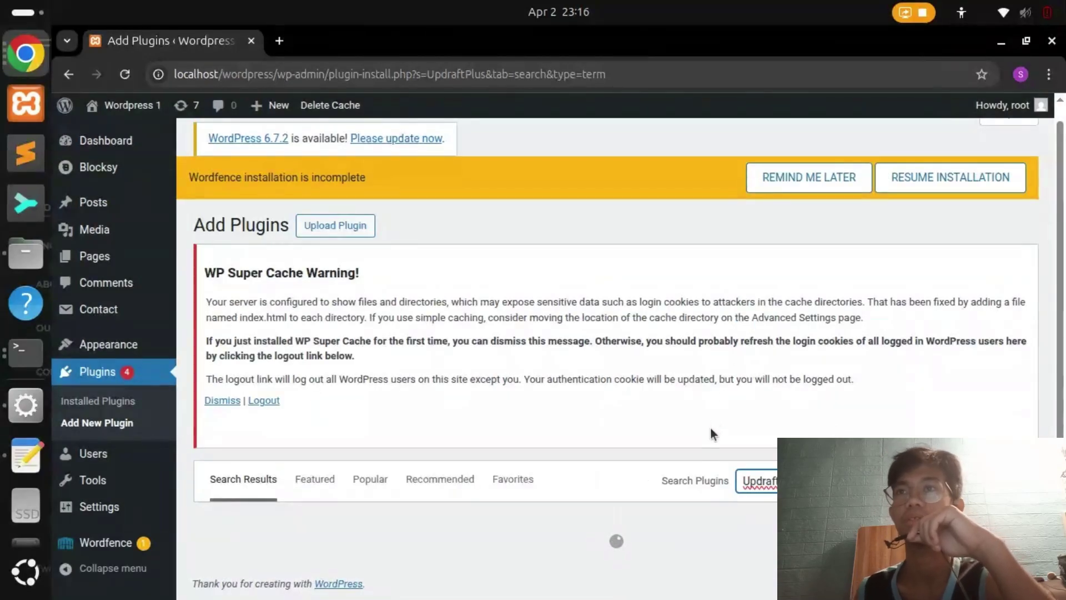
# Install and activate UpdraftPlus 1.25.3 and start its setup from the welcome notice
pyautogui.scroll(-3, 711, 426)
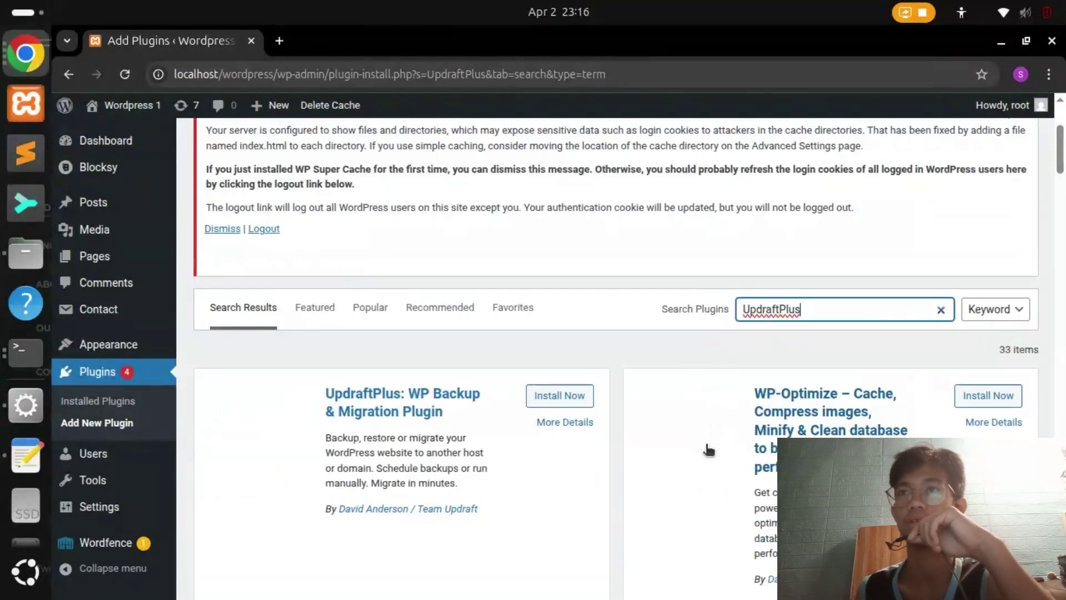
pyautogui.click(543, 397)
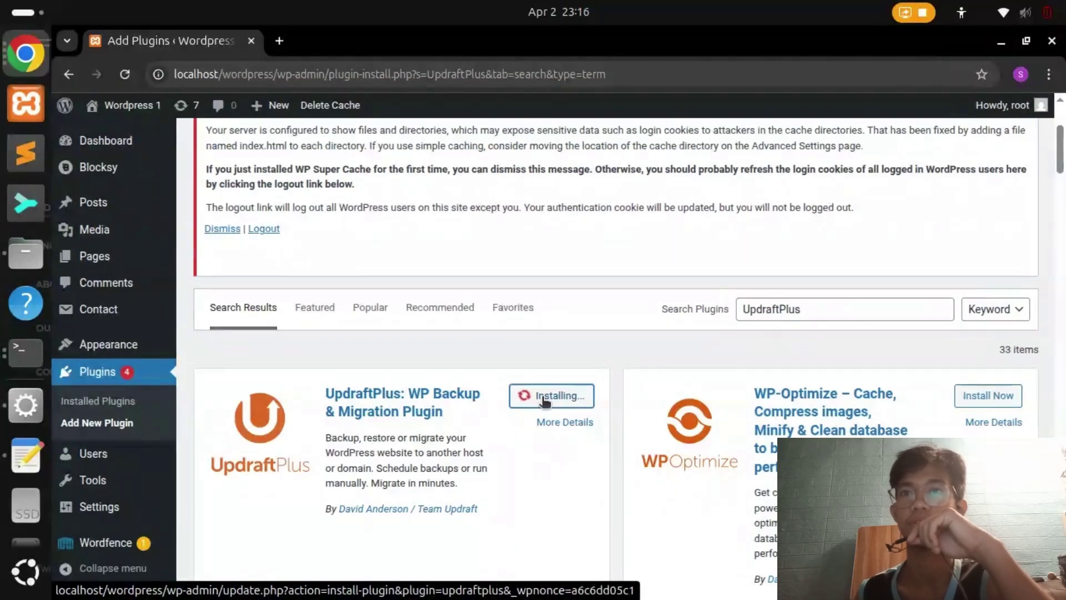
pyautogui.click(556, 397)
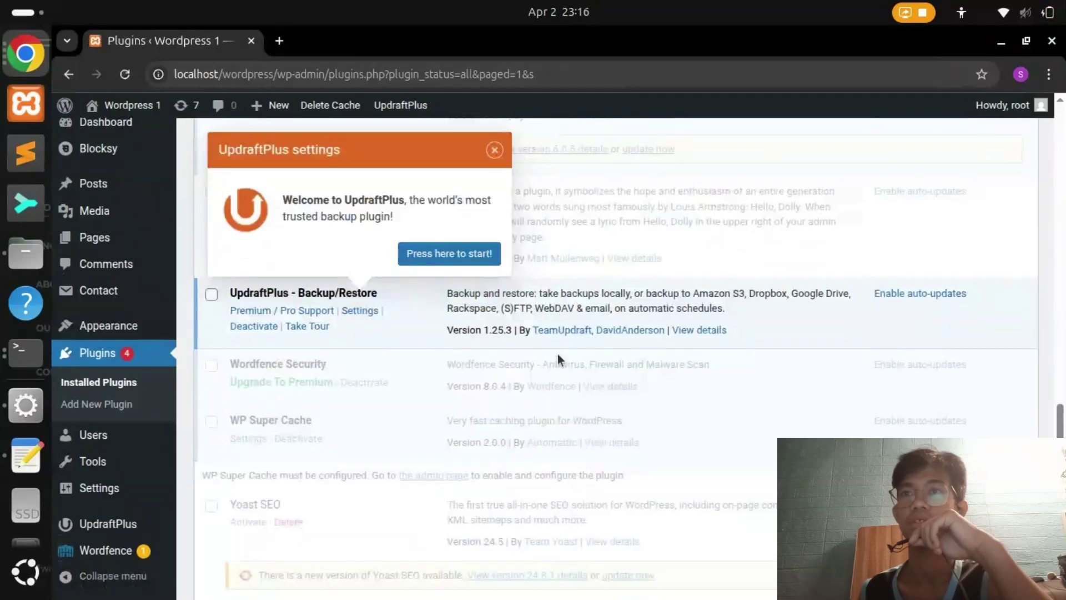
pyautogui.click(417, 258)
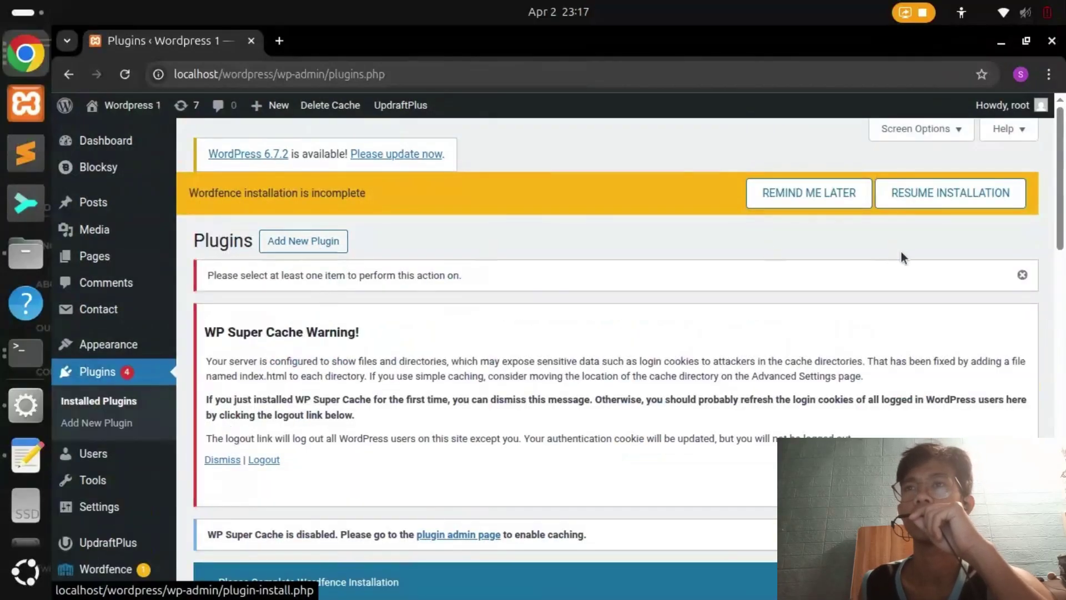
# Fill the Wordfence existing-license form with the owner's email, set alerts to No, and request a new license
pyautogui.click(947, 194)
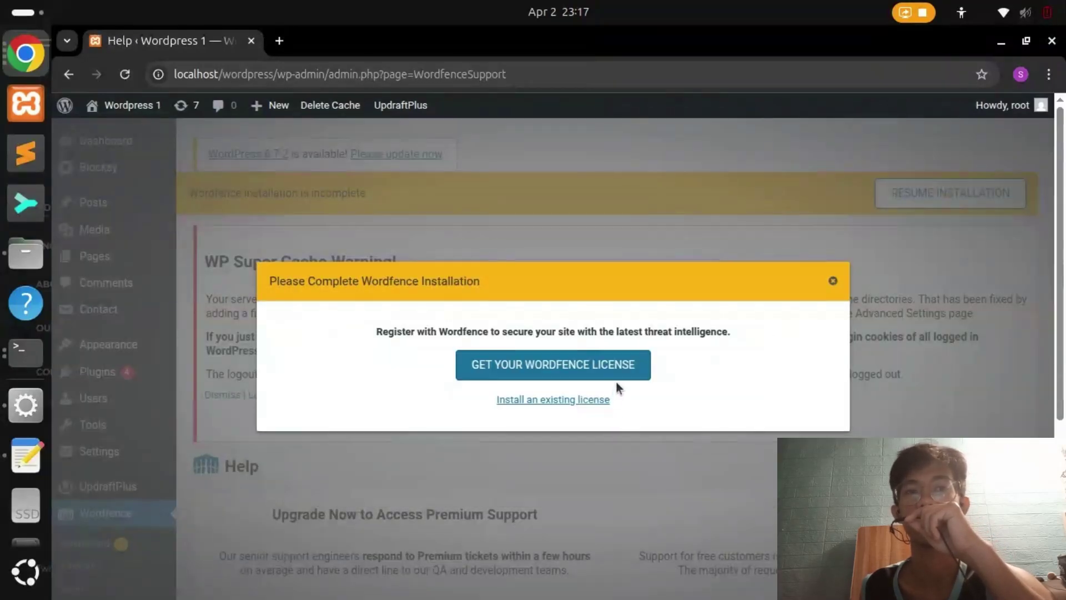
pyautogui.click(597, 401)
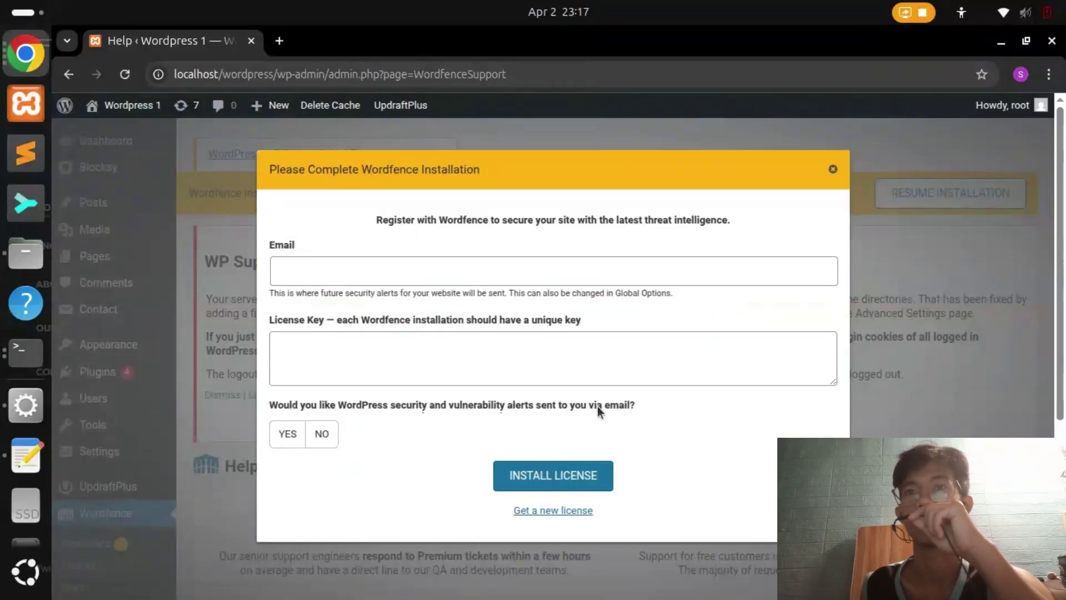
pyautogui.click(435, 268)
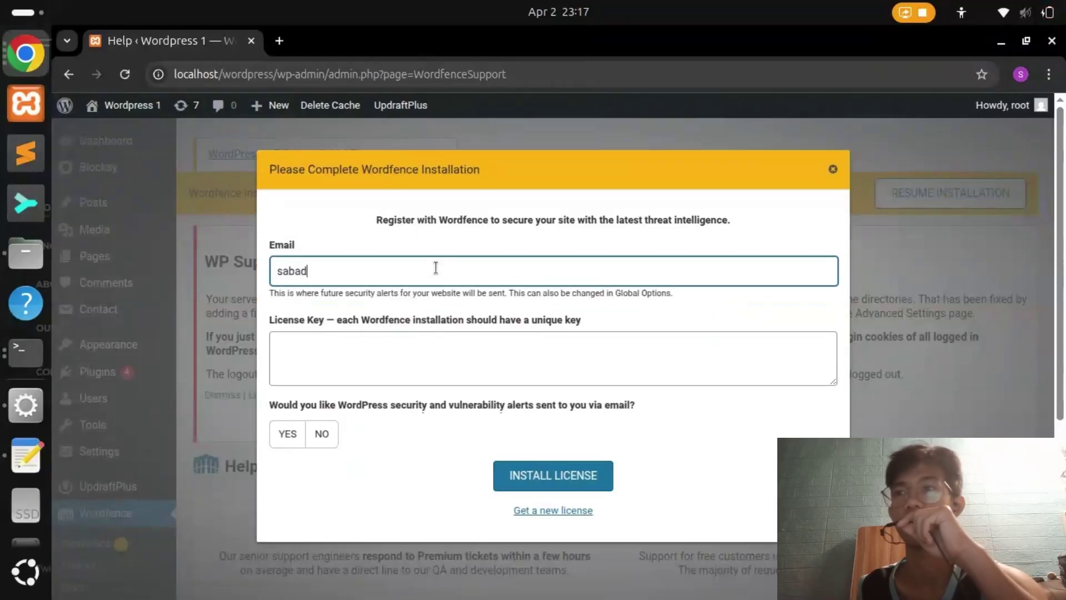
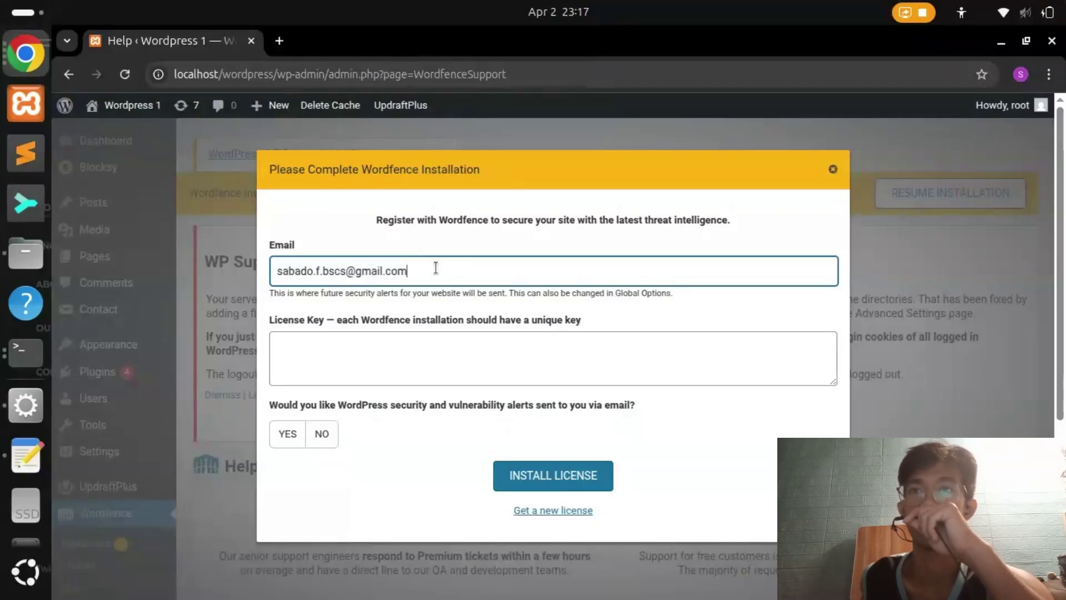
pyautogui.click(576, 476)
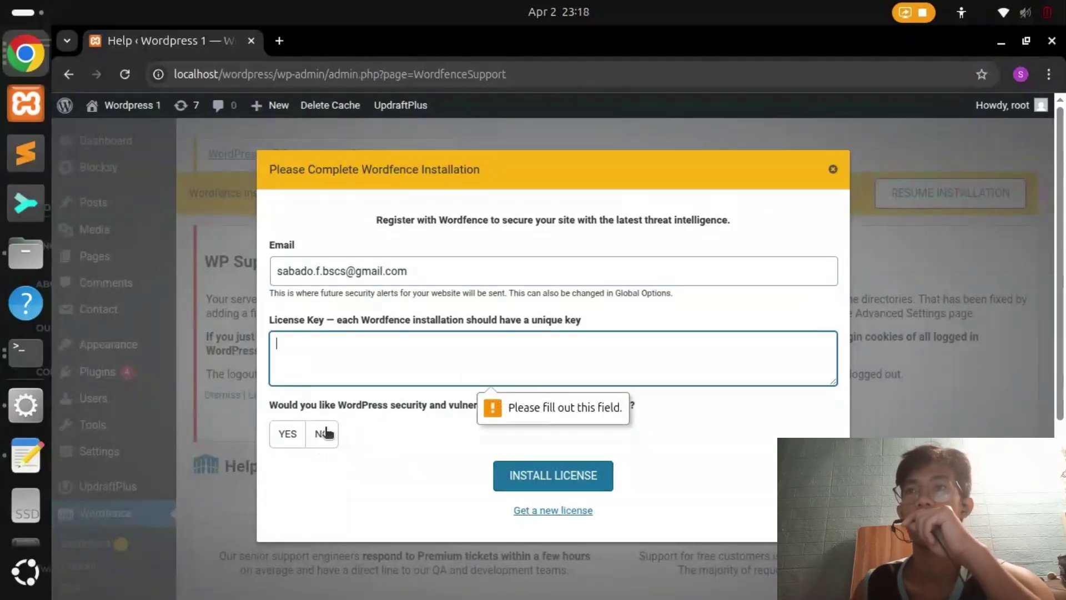
pyautogui.click(576, 413)
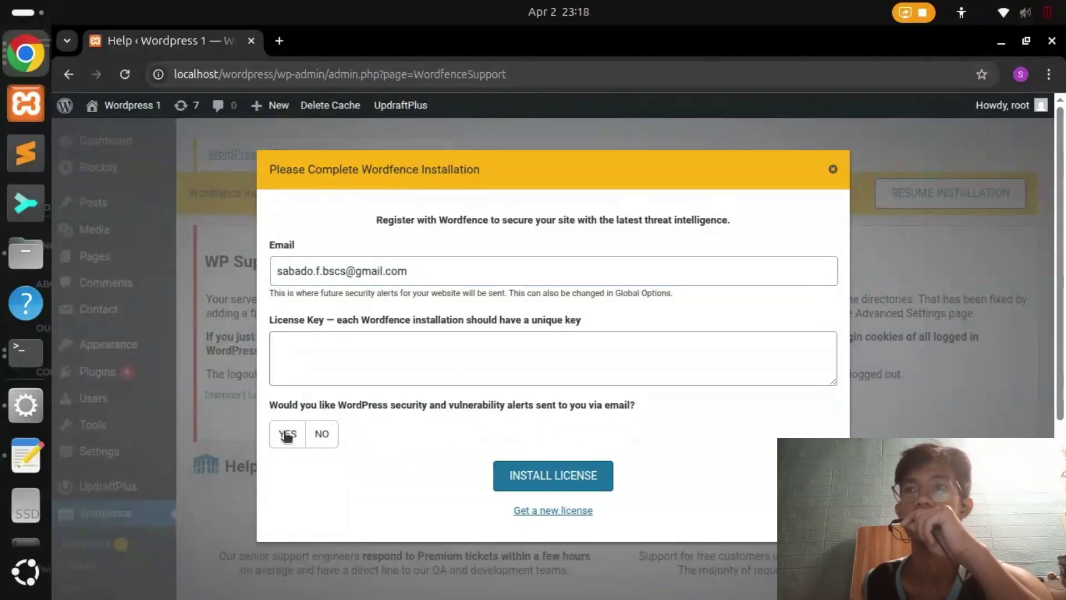
pyautogui.click(318, 436)
pyautogui.click(536, 510)
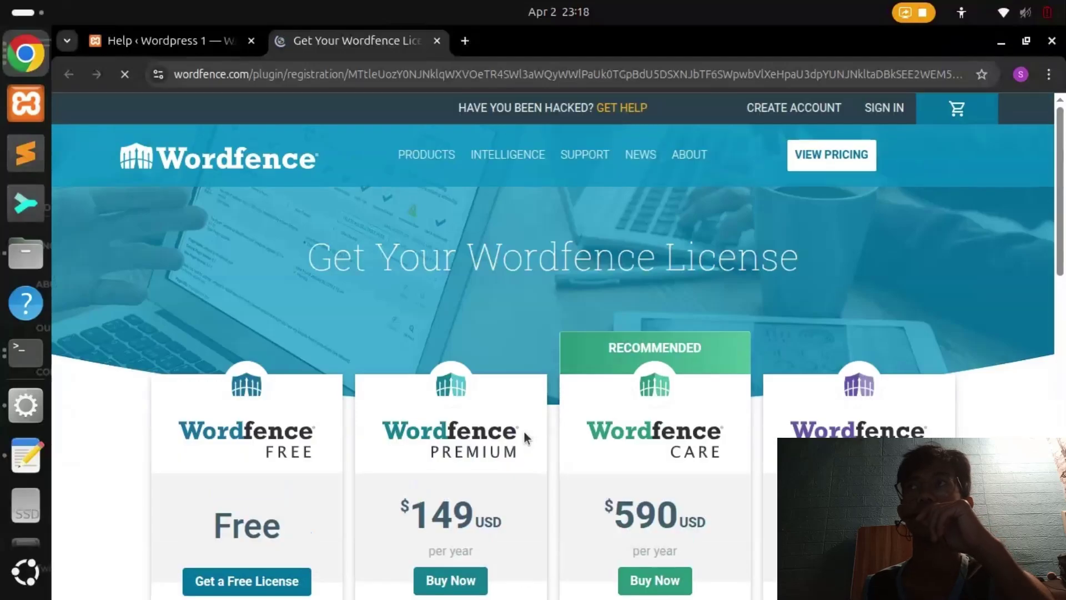
# Register a free Wordfence license with a 30-day wait, the owner's email, terms accepted and alerts on
pyautogui.scroll(-5, 306, 321)
pyautogui.click(242, 304)
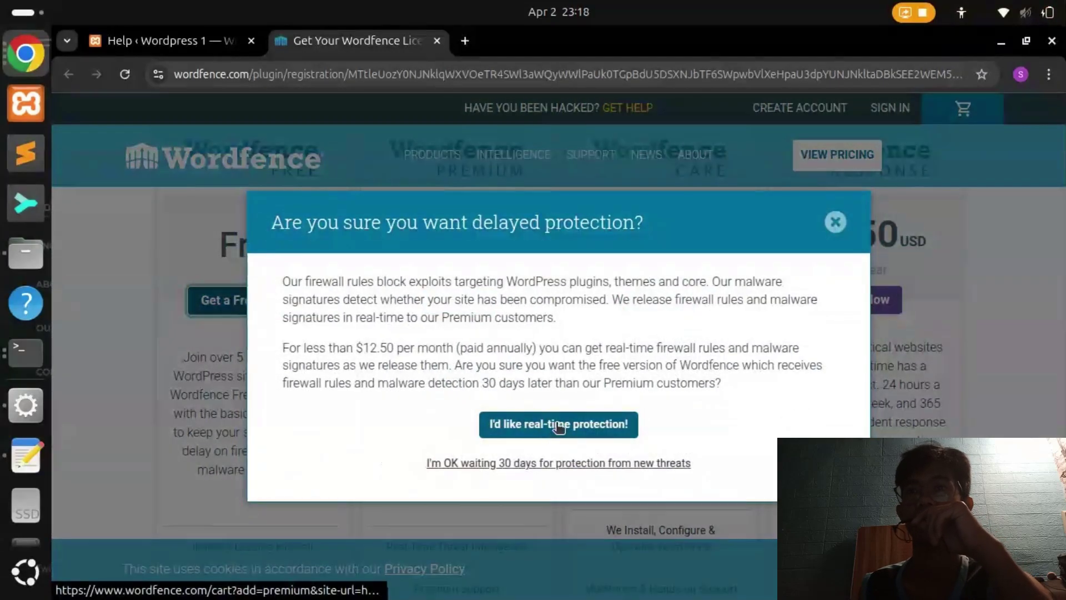
pyautogui.click(545, 464)
pyautogui.click(347, 321)
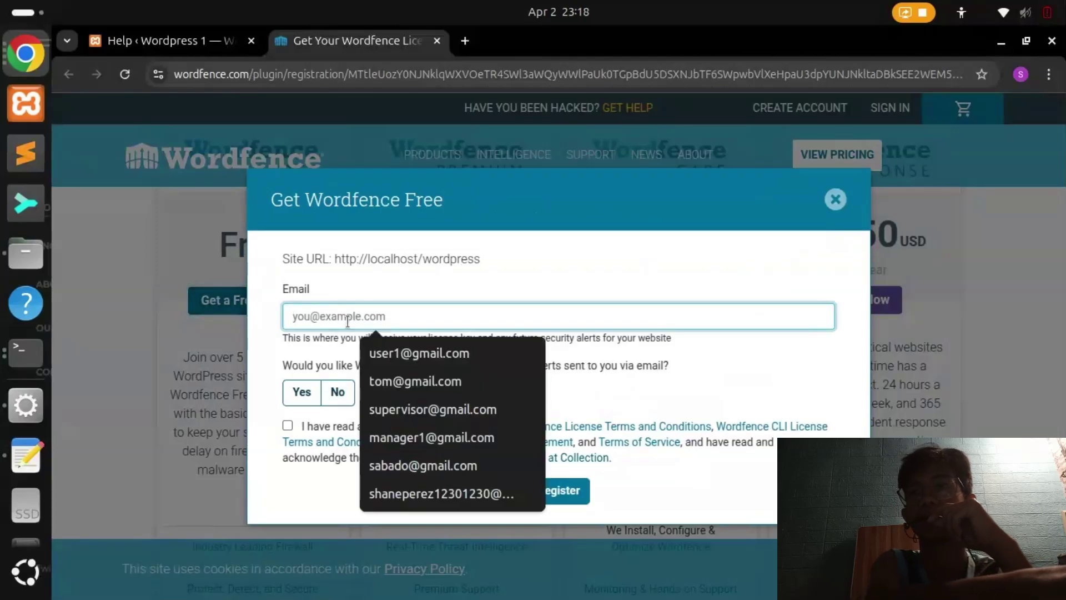
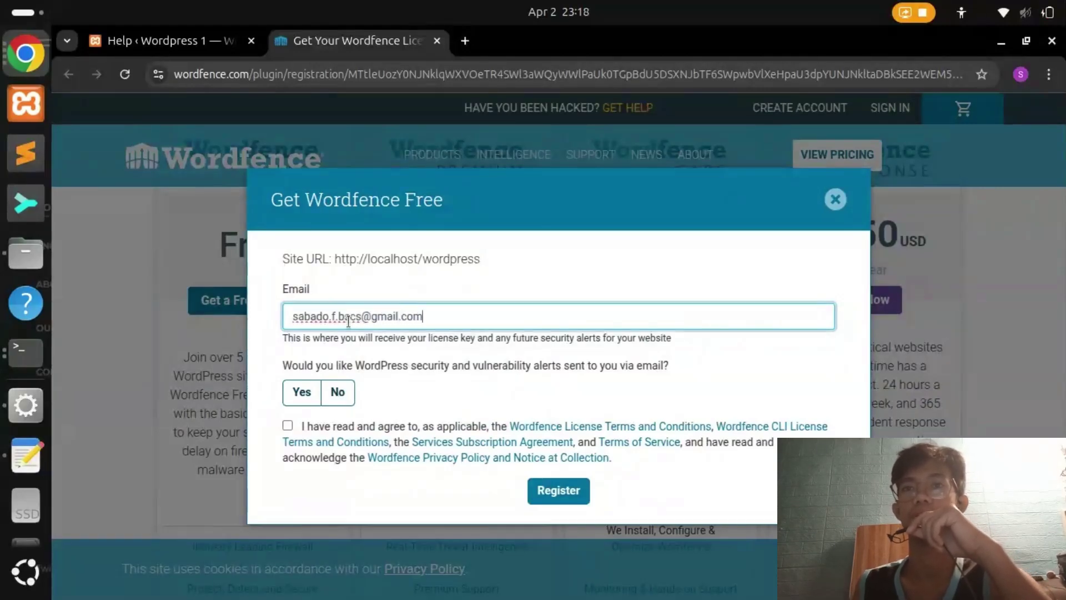
pyautogui.click(287, 425)
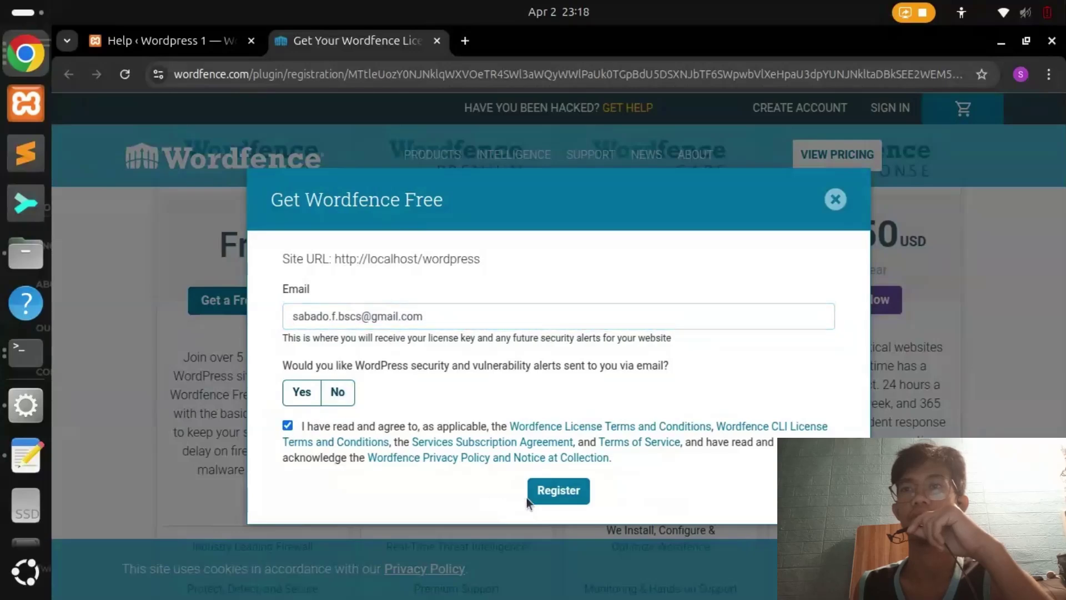
pyautogui.click(566, 490)
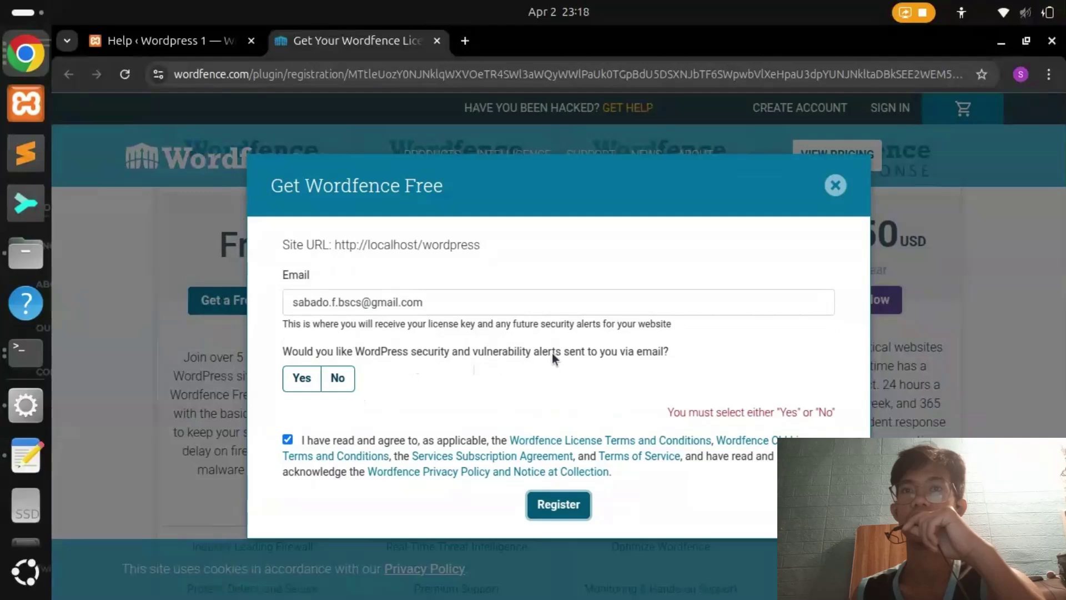
pyautogui.click(303, 378)
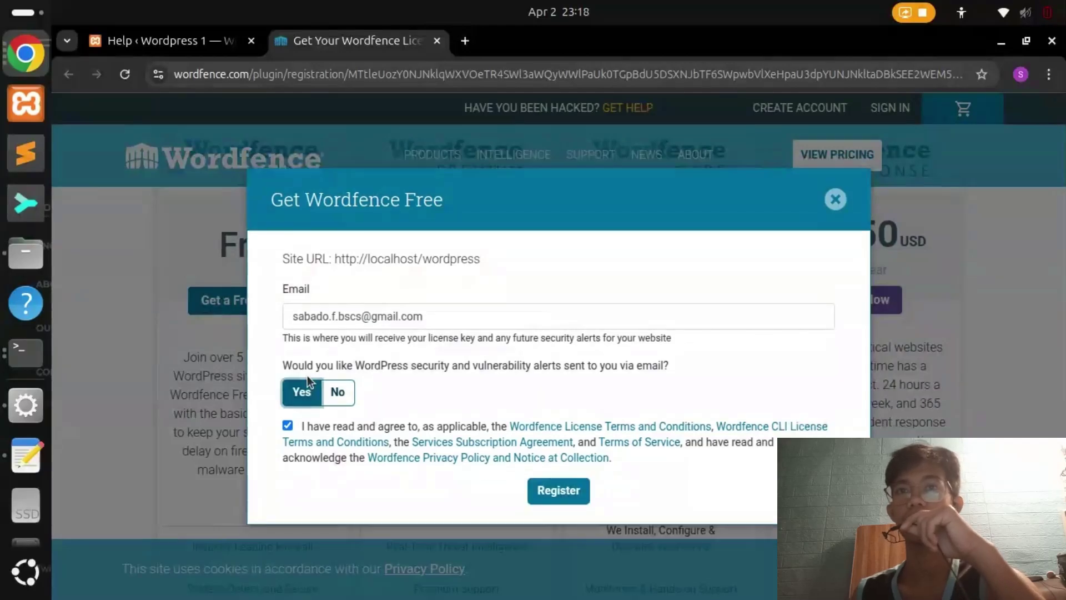
pyautogui.click(560, 488)
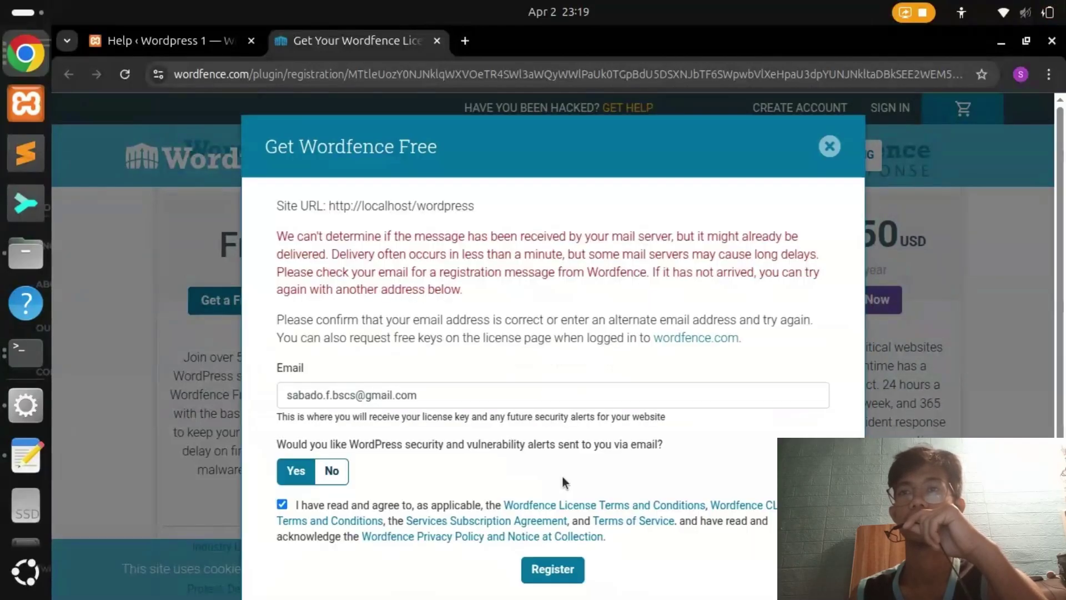
pyautogui.scroll(-1, 472, 452)
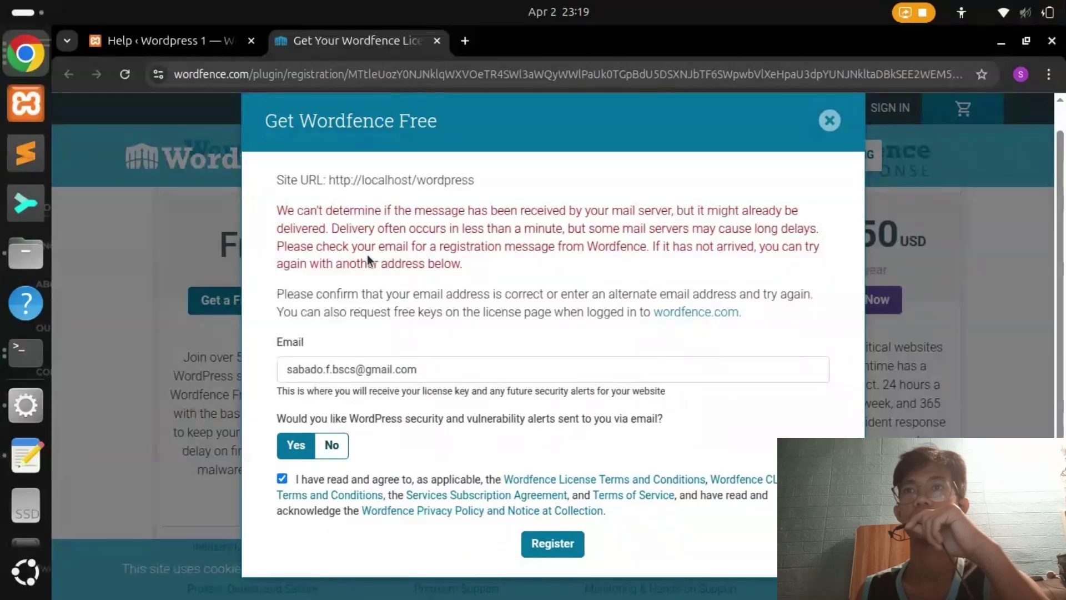
# Open Gmail in a new browser tab from the Google apps menu
pyautogui.moveTo(335, 246); pyautogui.dragTo(496, 247)
pyautogui.click(496, 248)
pyautogui.click(464, 42)
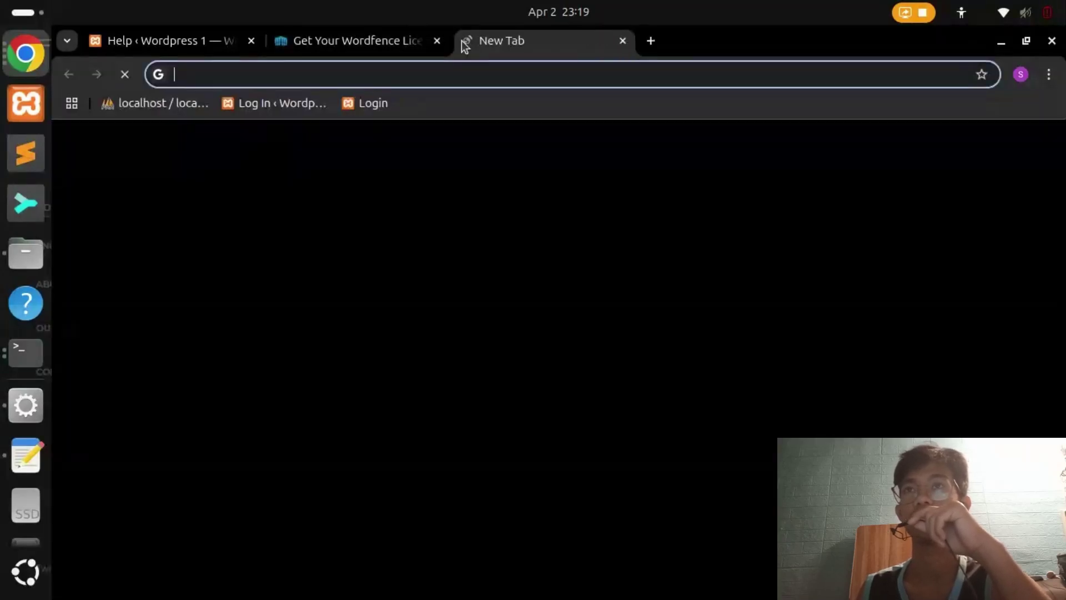
pyautogui.click(623, 42)
pyautogui.hotkey('alt', 'Tab')
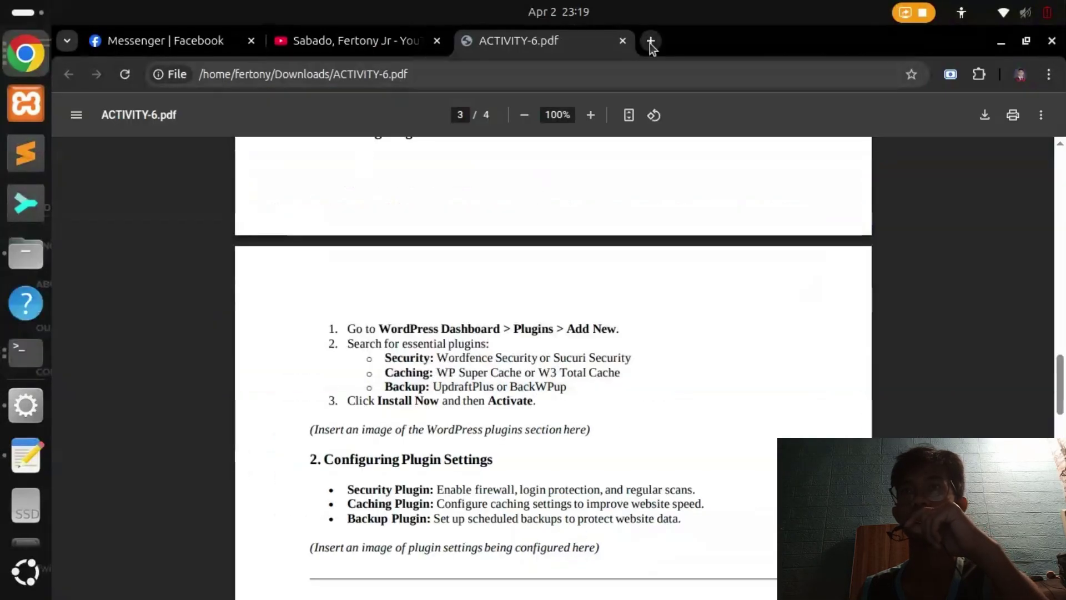
pyautogui.click(651, 42)
pyautogui.click(1003, 145)
pyautogui.click(861, 377)
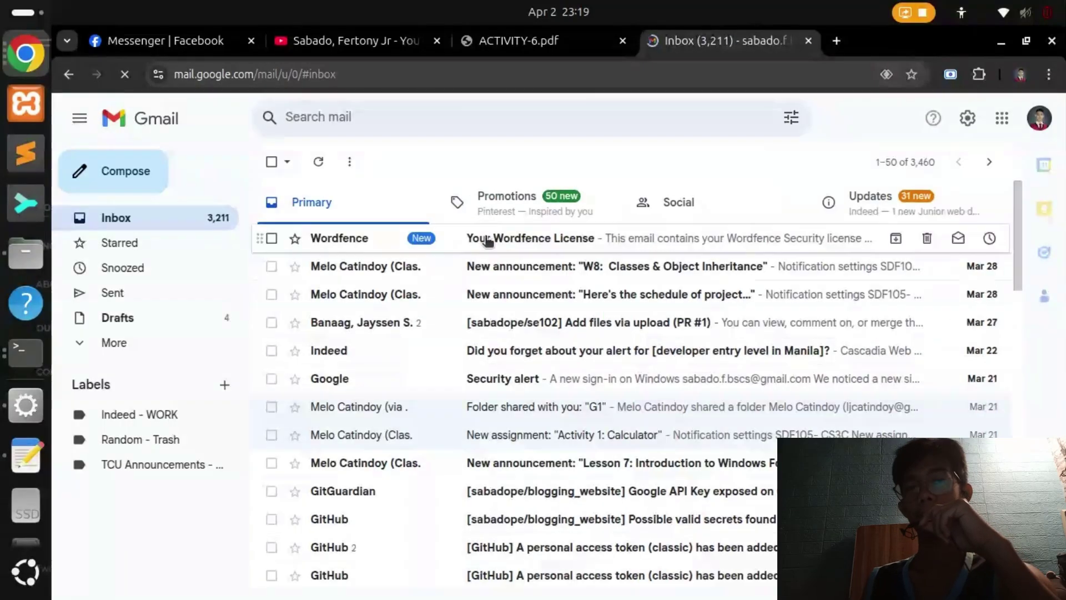
# Open the 'Your Wordfence License' email and copy the license key from Manual Installation
pyautogui.click(488, 239)
pyautogui.scroll(-3, 639, 398)
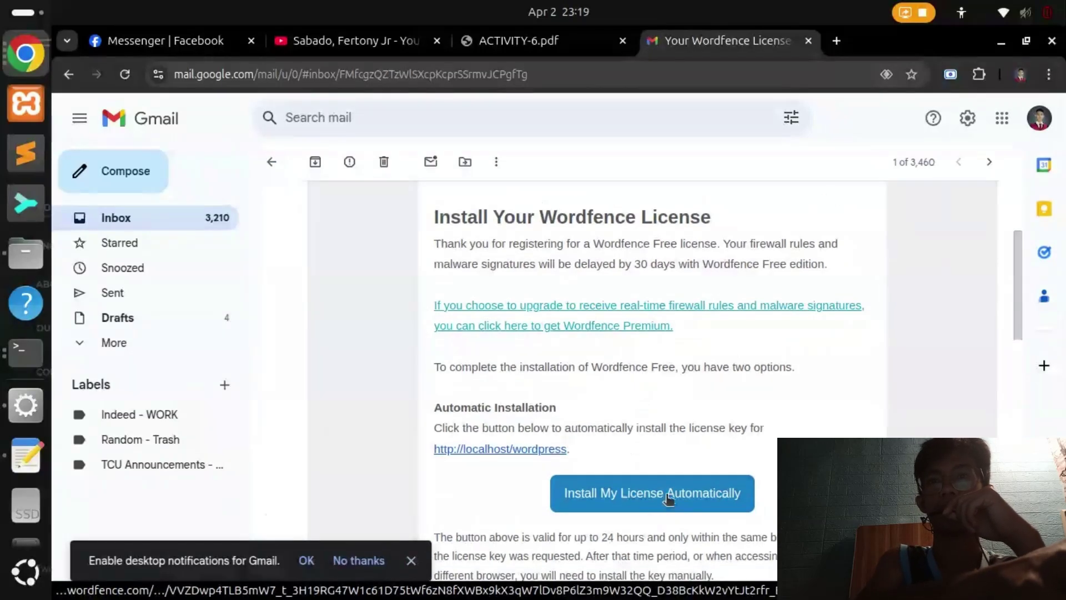
pyautogui.scroll(-5, 669, 361)
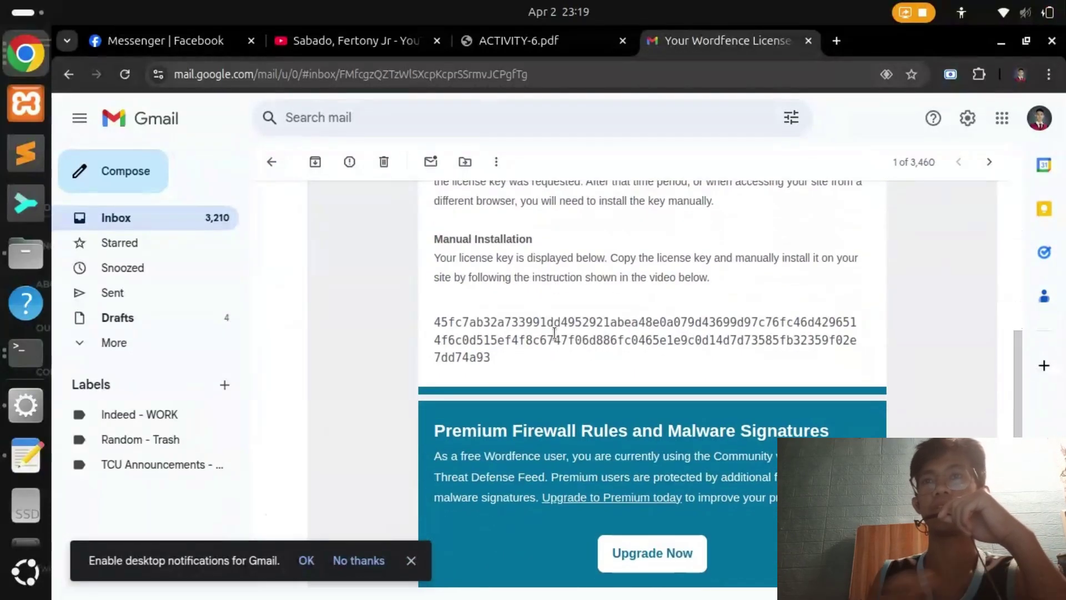
pyautogui.tripleClick(551, 332)
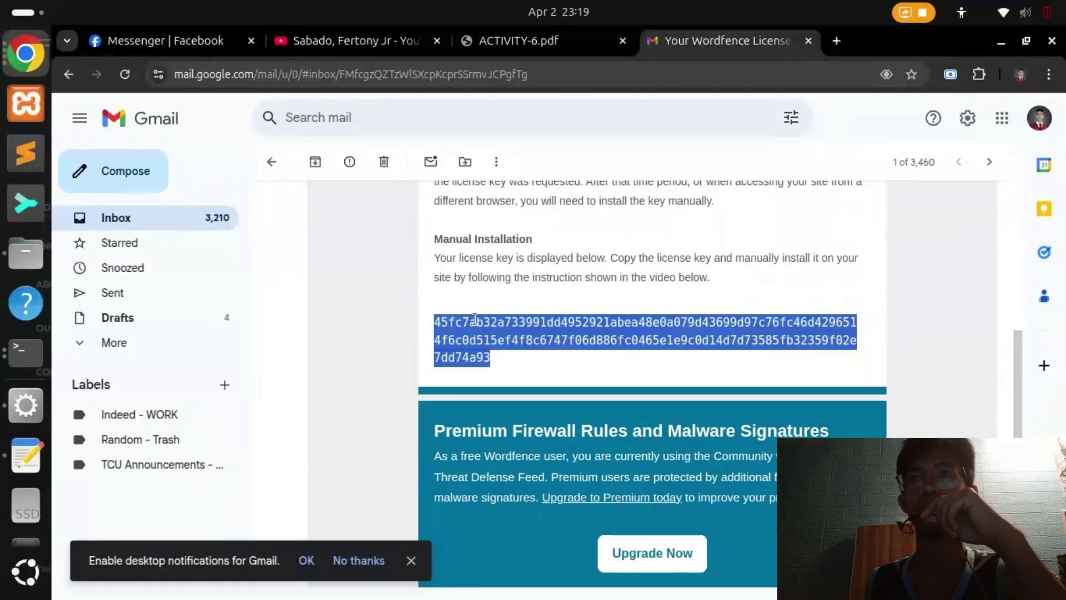
pyautogui.rightClick(476, 335)
pyautogui.click(512, 354)
pyautogui.hotkey('alt', 'Tab')
# Paste the license key, keep alerts off, install the free license and go to the Wordfence Dashboard
pyautogui.click(173, 43)
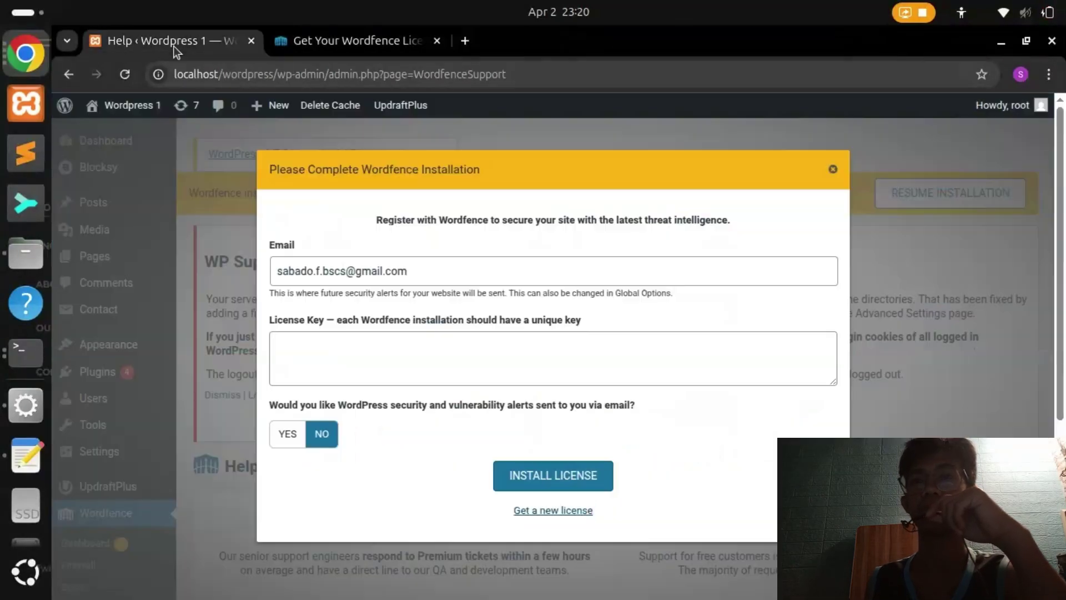
pyautogui.click(458, 364)
pyautogui.rightClick(445, 359)
pyautogui.click(524, 145)
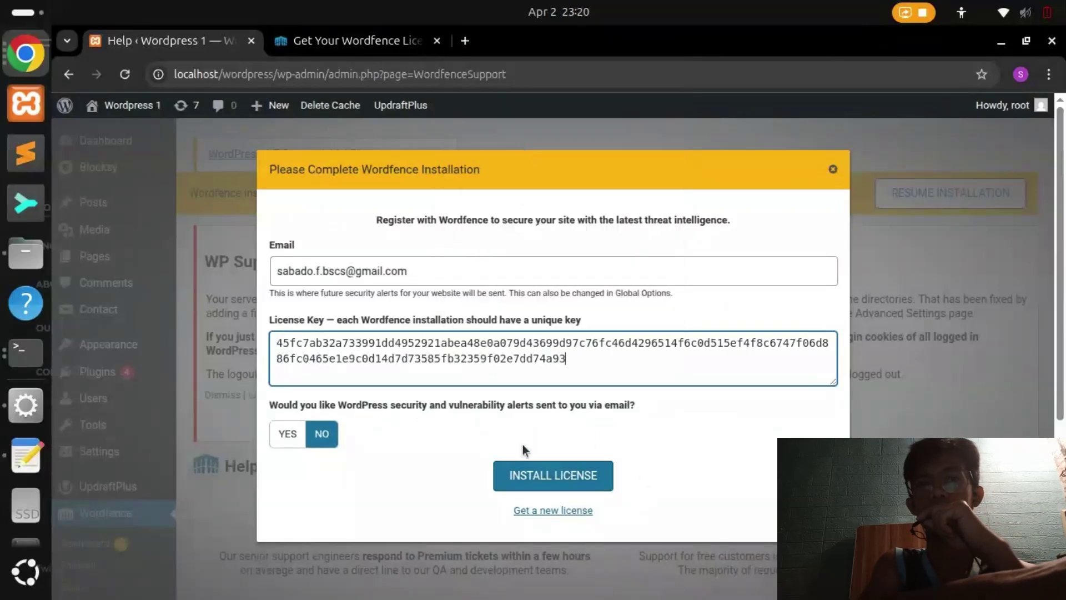
pyautogui.click(332, 440)
pyautogui.click(540, 472)
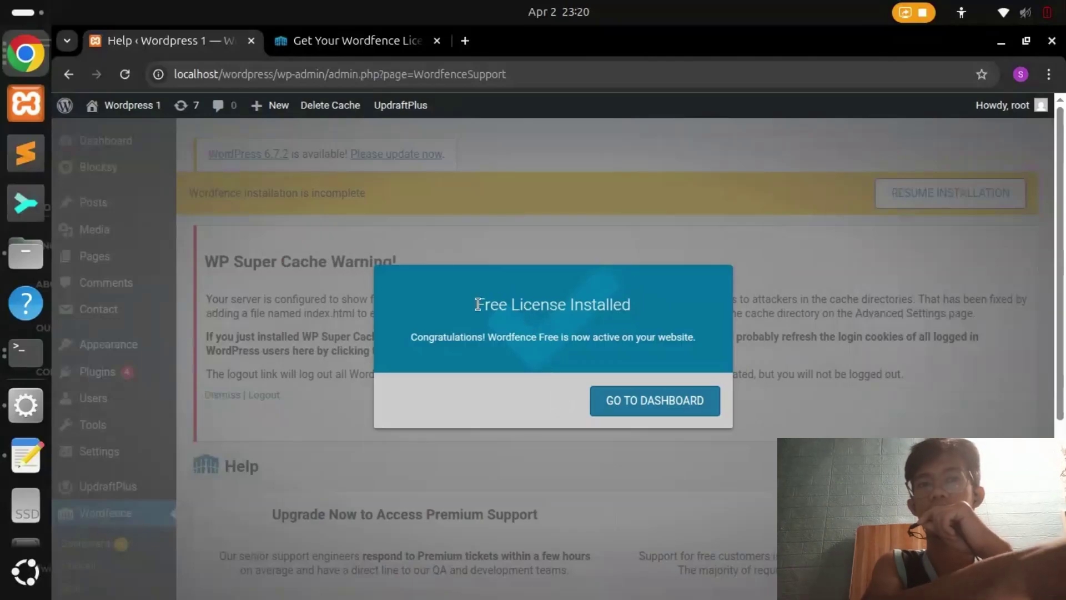
pyautogui.moveTo(476, 304); pyautogui.dragTo(631, 305)
pyautogui.click(662, 401)
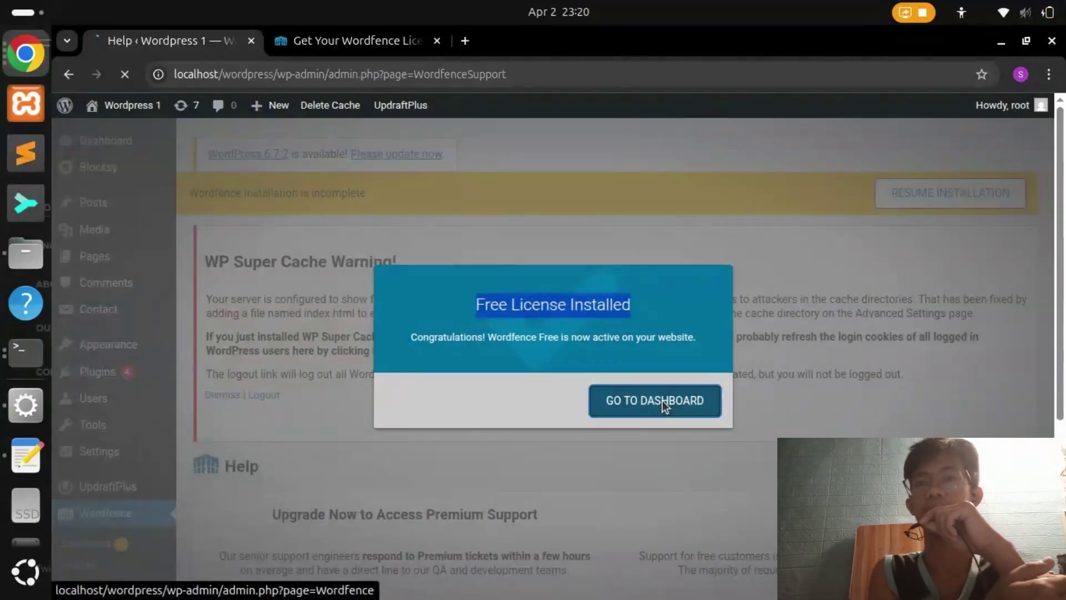
pyautogui.click(369, 55)
pyautogui.click(437, 41)
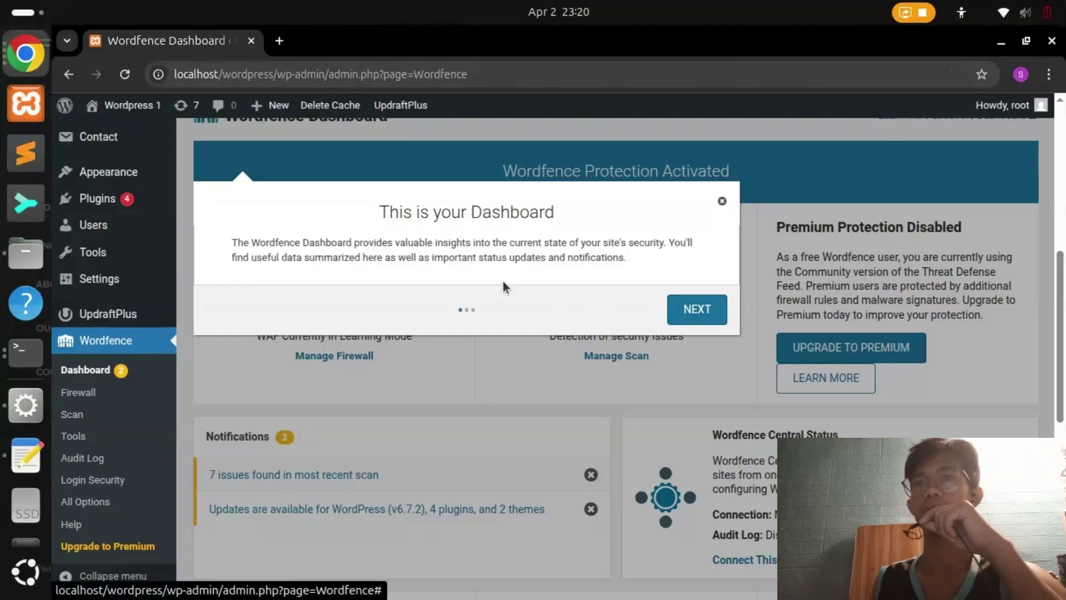
# Step through the Wordfence dashboard tour and dismiss it with GOT IT
pyautogui.scroll(4, 358, 481)
pyautogui.scroll(-1, 358, 480)
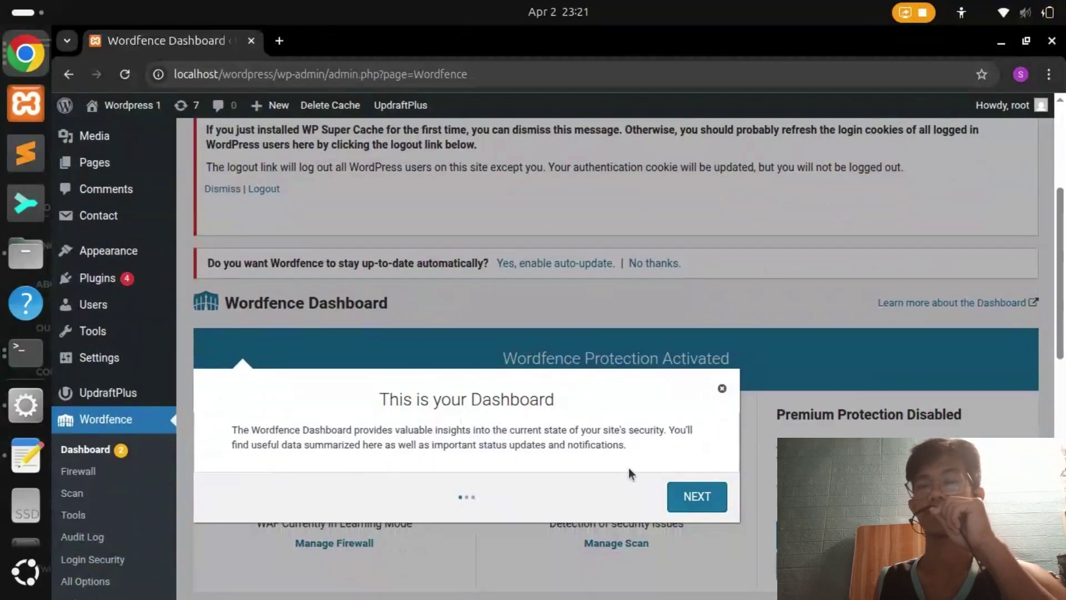
pyautogui.click(689, 499)
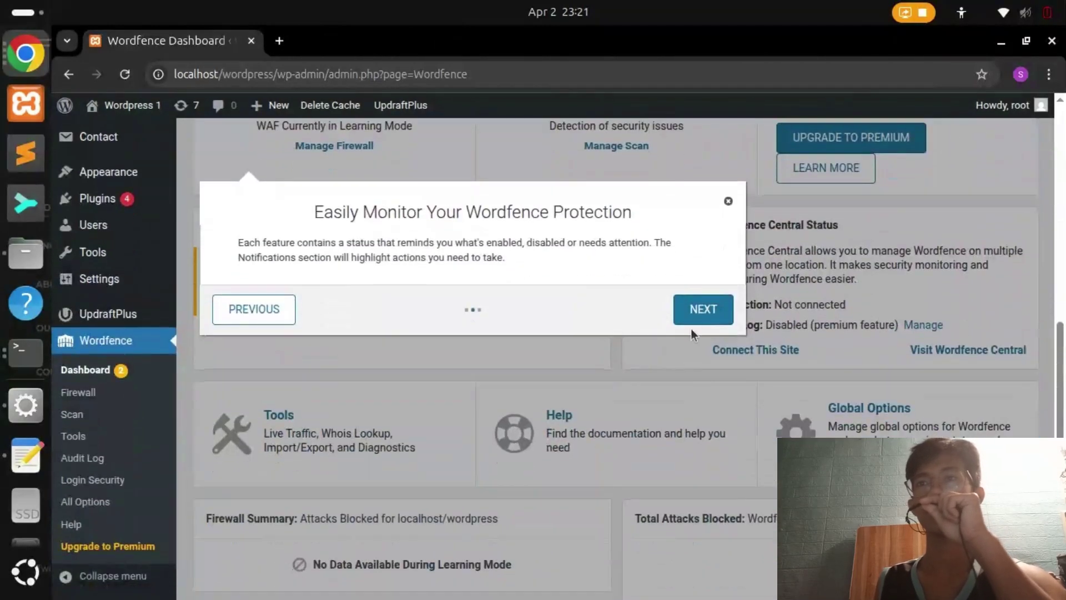
pyautogui.click(704, 314)
pyautogui.click(725, 374)
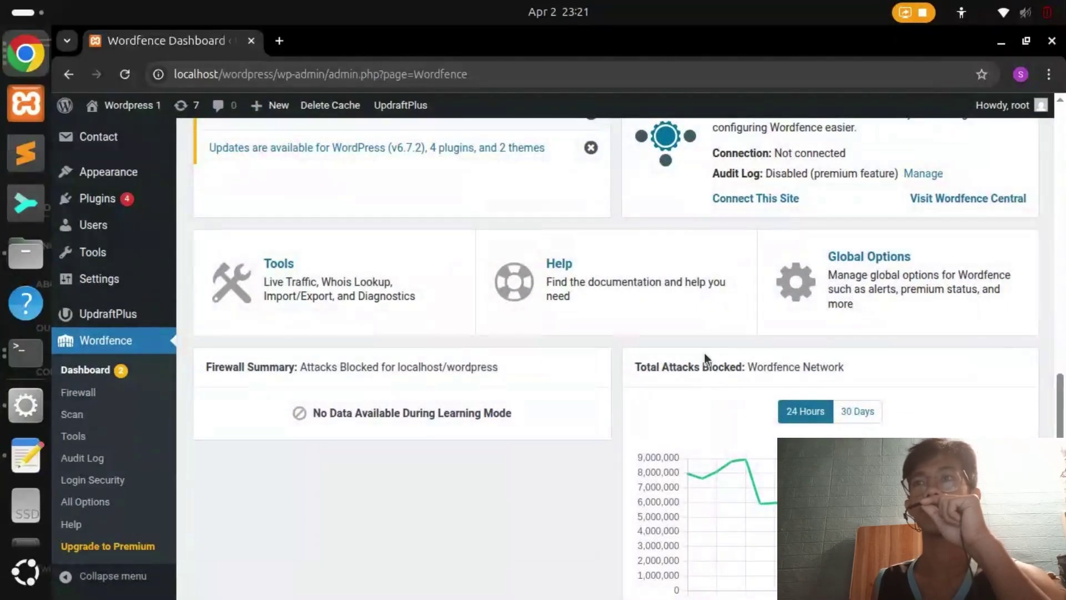
pyautogui.scroll(-2, 704, 433)
pyautogui.scroll(10, 686, 503)
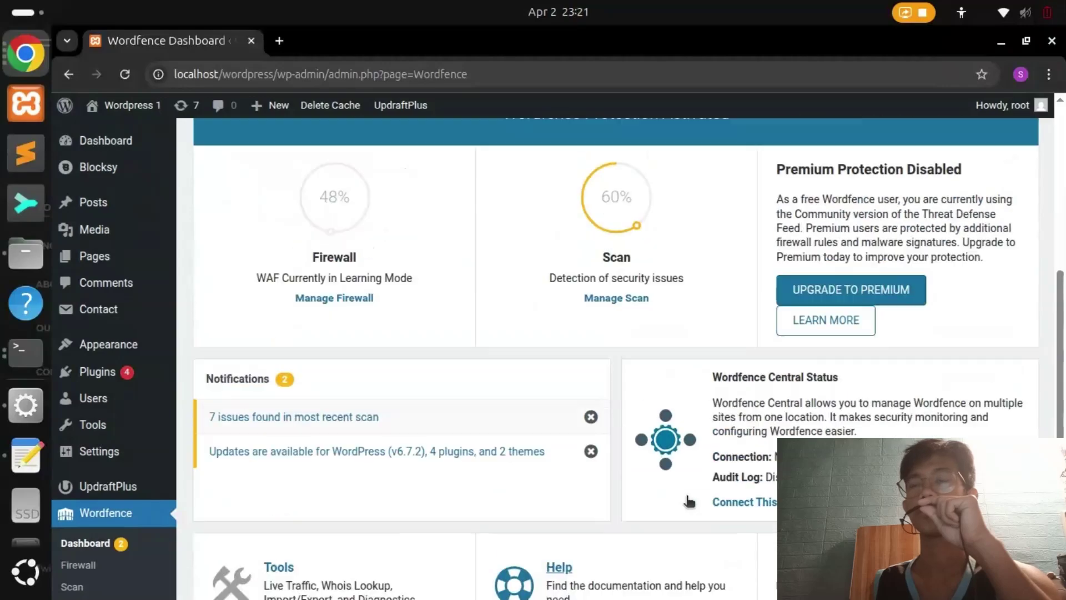
pyautogui.scroll(-3, 687, 502)
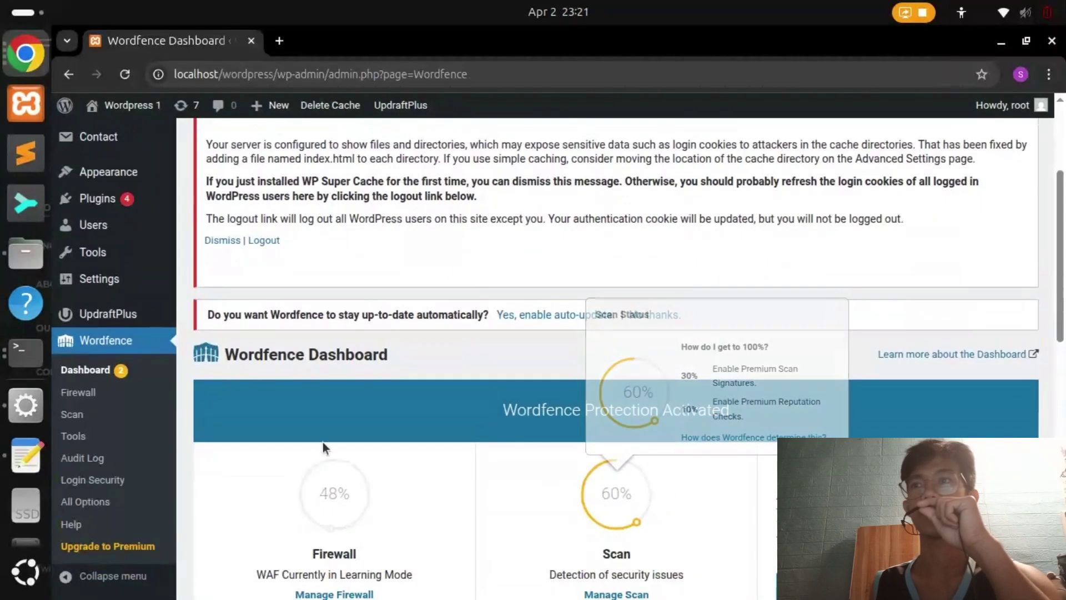
# Close the expired Wordfence link tab and review the Install Now step in ACTIVITY-6.pdf
pyautogui.hotkey('alt', 'Tab')
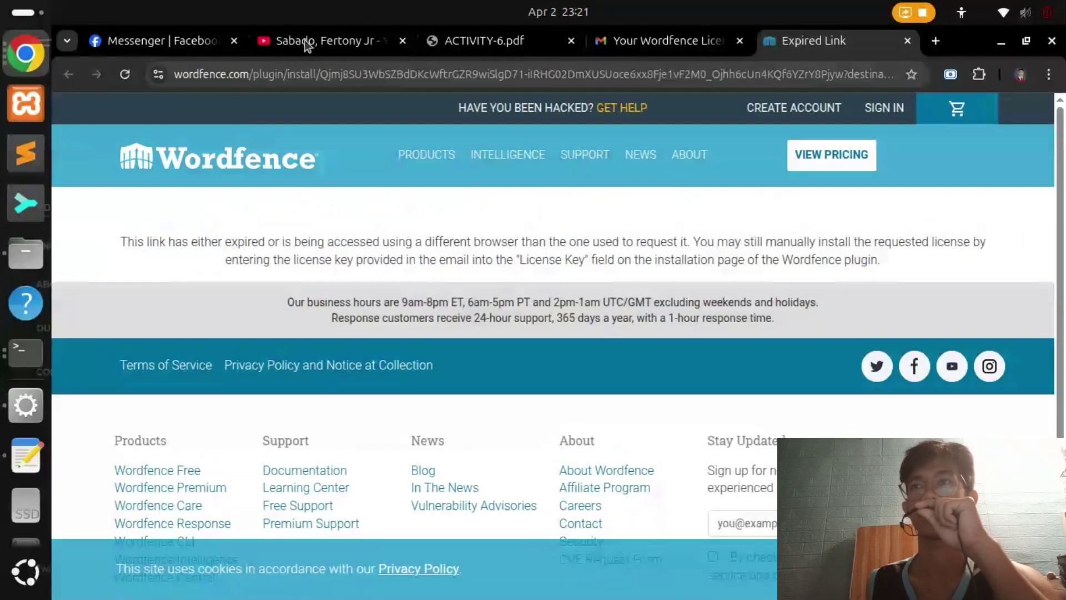
pyautogui.click(907, 41)
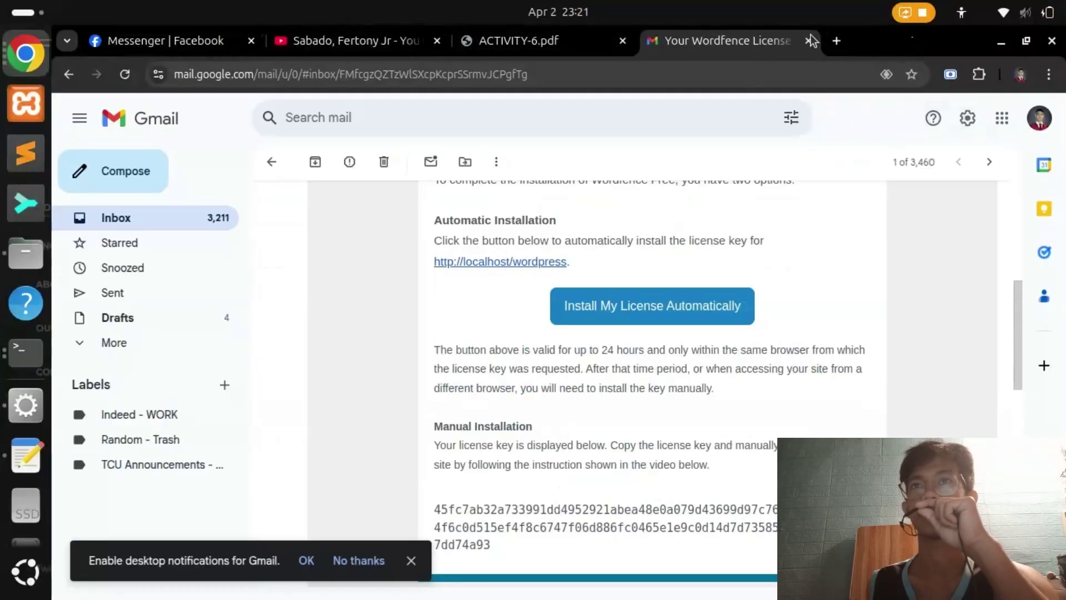
pyautogui.click(594, 48)
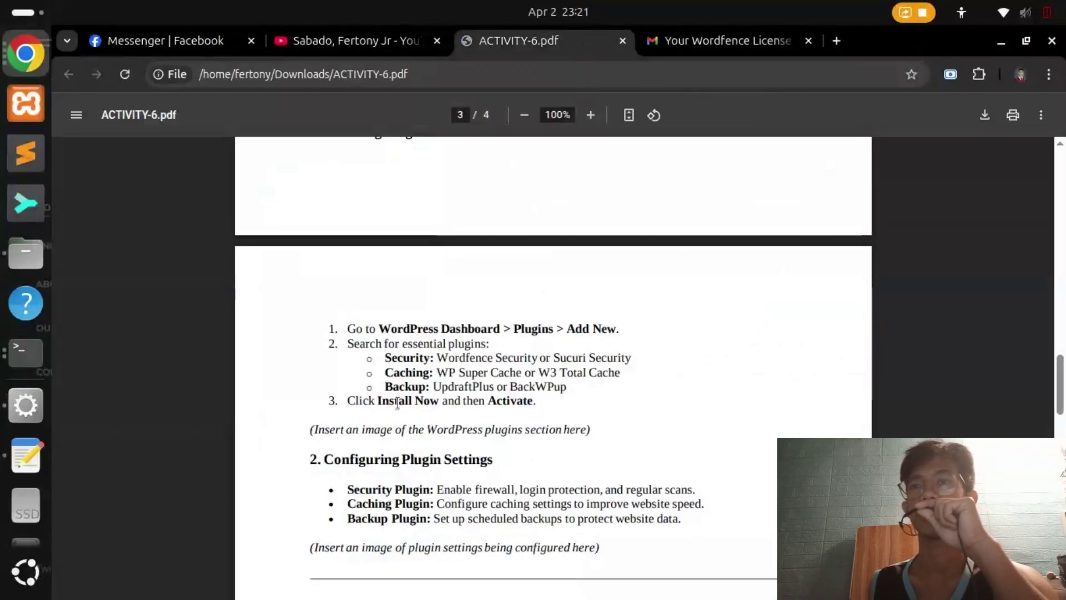
pyautogui.moveTo(397, 402); pyautogui.dragTo(484, 403)
pyautogui.click(504, 402)
pyautogui.hotkey('alt', 'Tab')
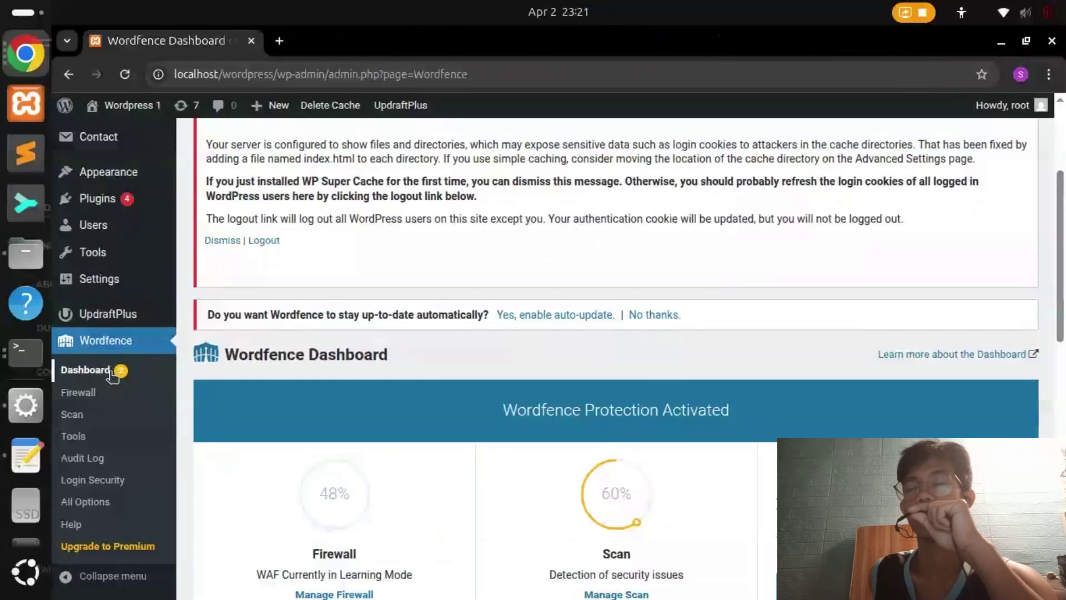
# Select UpdraftPlus, Wordfence Security and WP Super Cache in Installed Plugins and apply a bulk action
pyautogui.moveTo(162, 209)
pyautogui.click(207, 213)
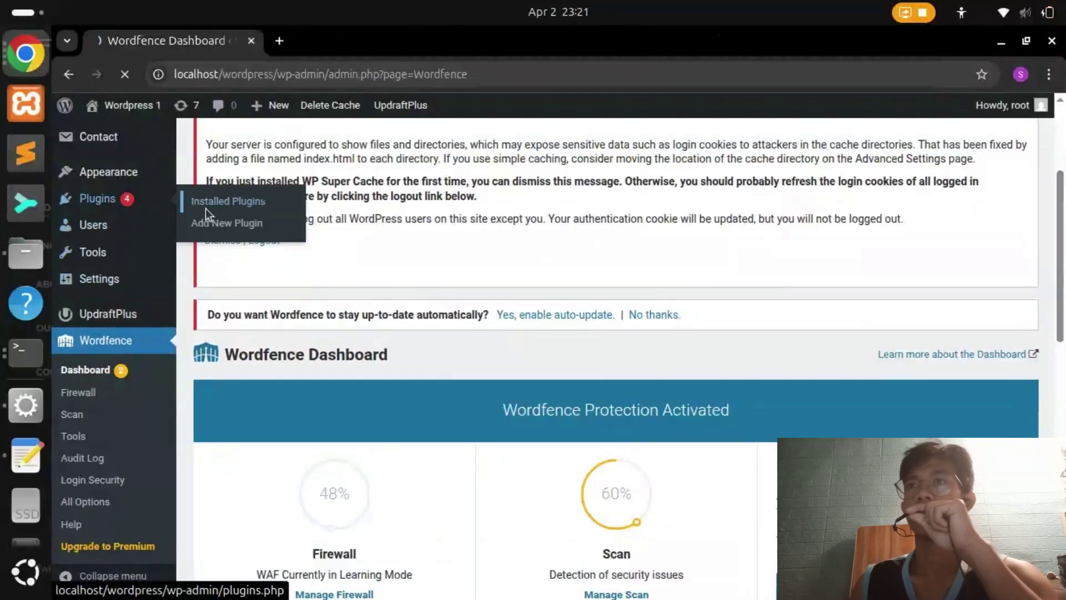
pyautogui.scroll(-12, 322, 267)
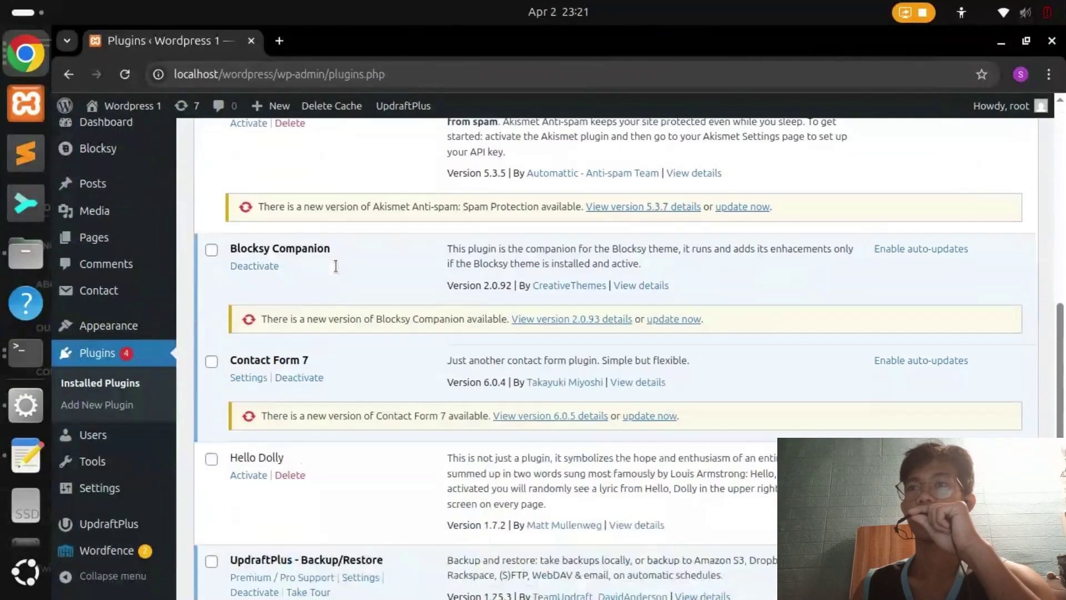
pyautogui.click(211, 351)
pyautogui.click(211, 423)
pyautogui.click(212, 478)
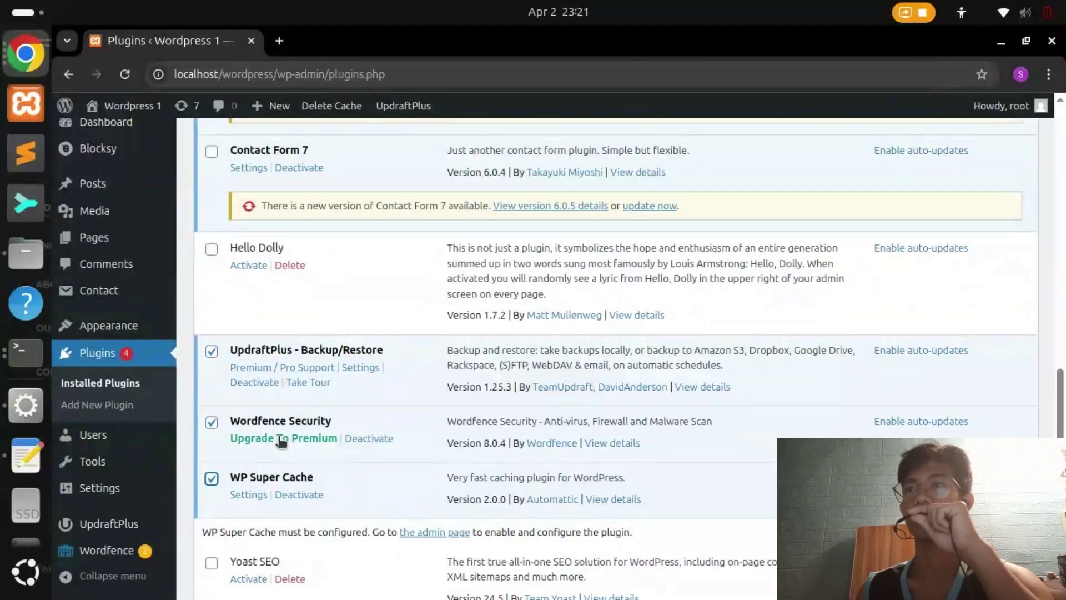
pyautogui.scroll(12, 285, 434)
pyautogui.scroll(-5, 356, 198)
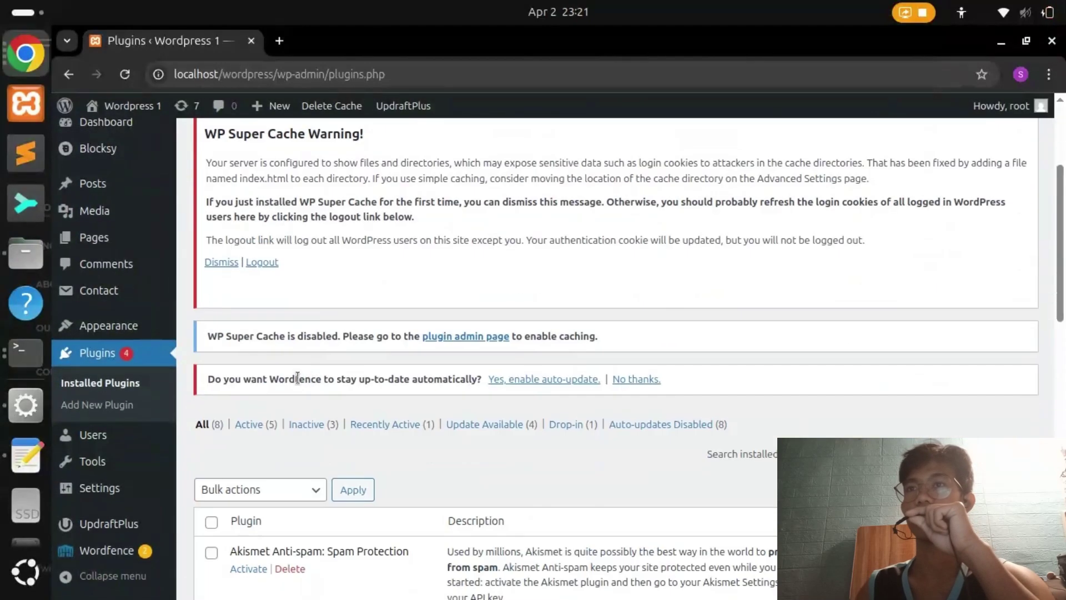
pyautogui.click(355, 489)
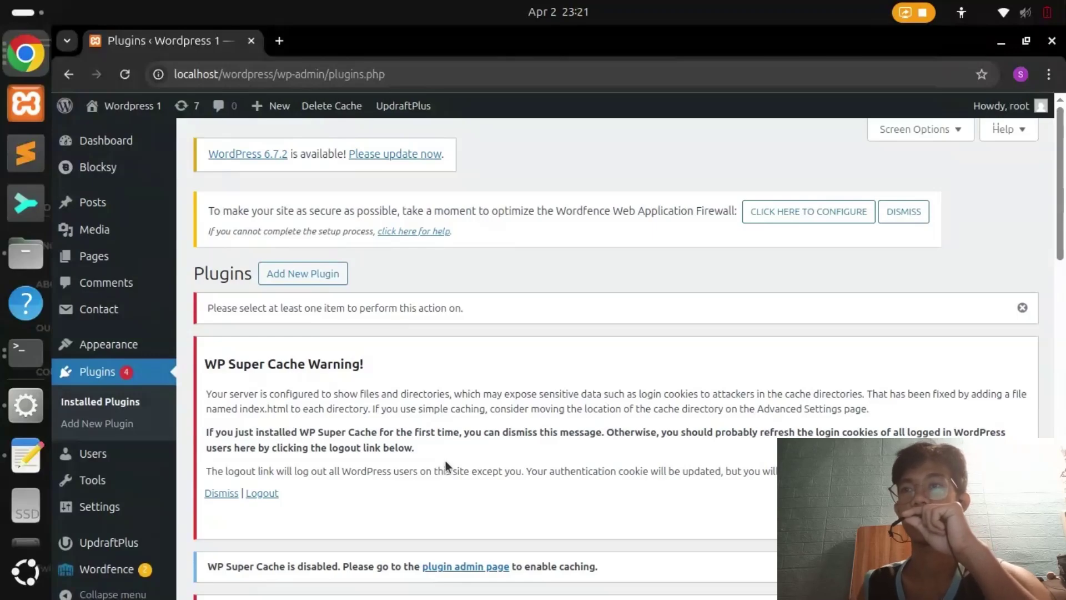
# Reapply the bulk action, decline Wordfence auto-updates, and go to the WP Super Cache settings page
pyautogui.scroll(-3, 445, 459)
pyautogui.moveTo(114, 549)
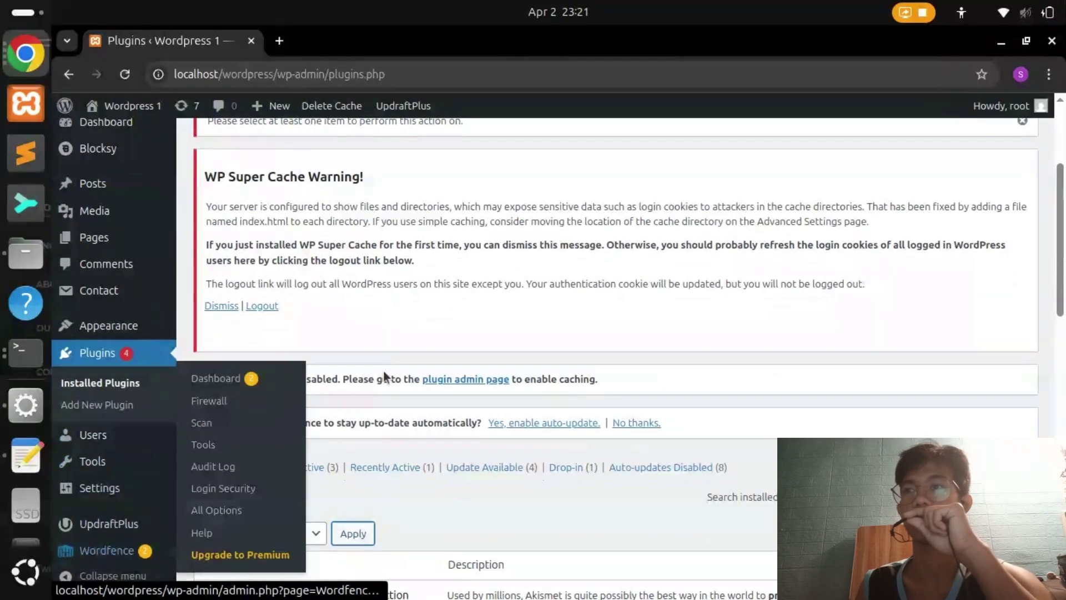
pyautogui.scroll(-9, 412, 338)
pyautogui.scroll(-5, 409, 327)
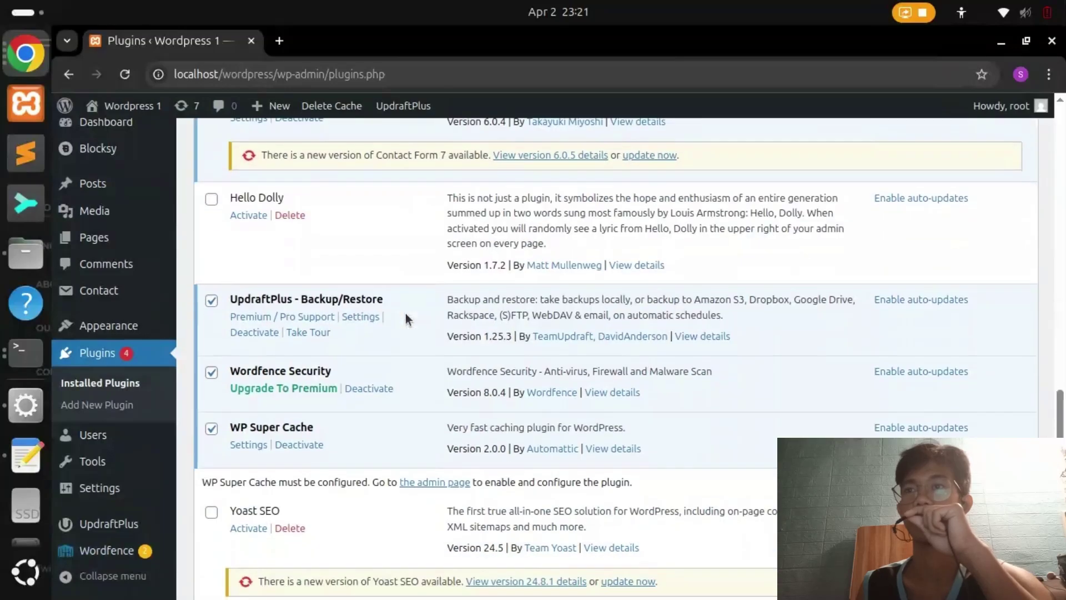
pyautogui.click(352, 514)
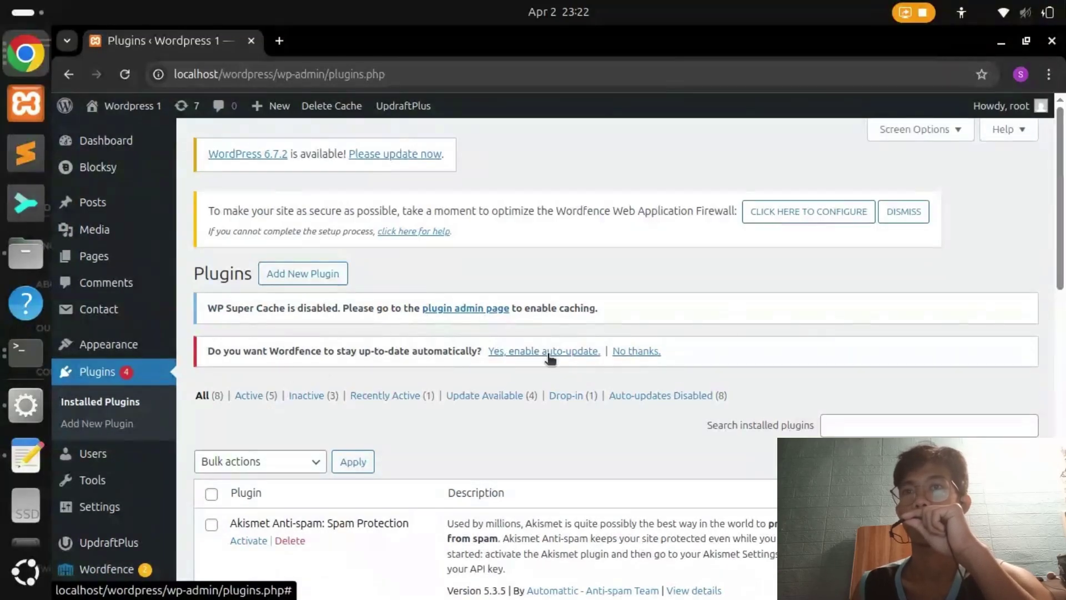
pyautogui.click(622, 352)
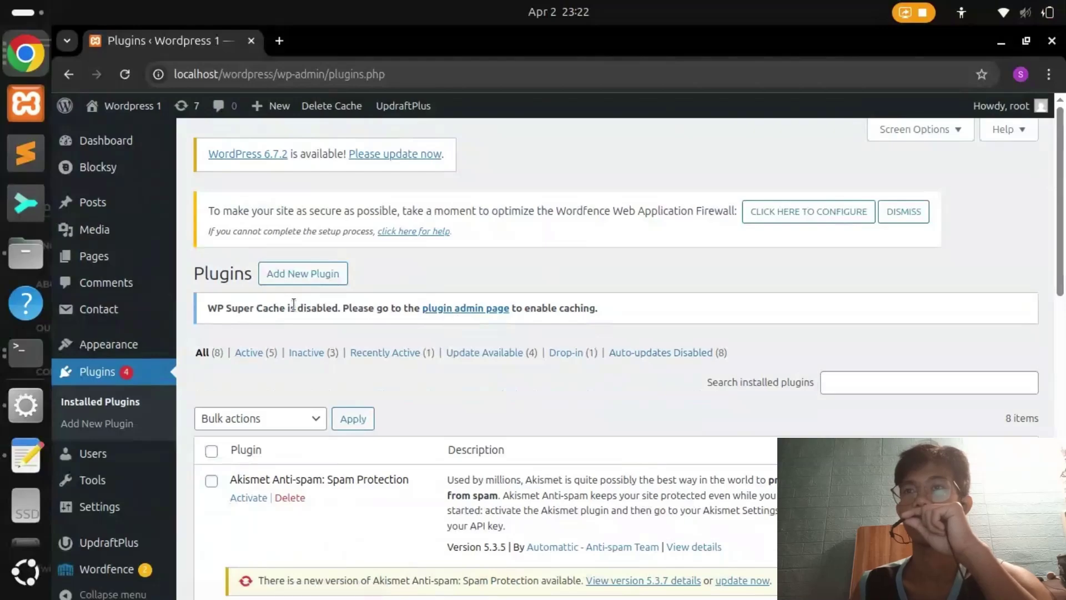
pyautogui.click(450, 307)
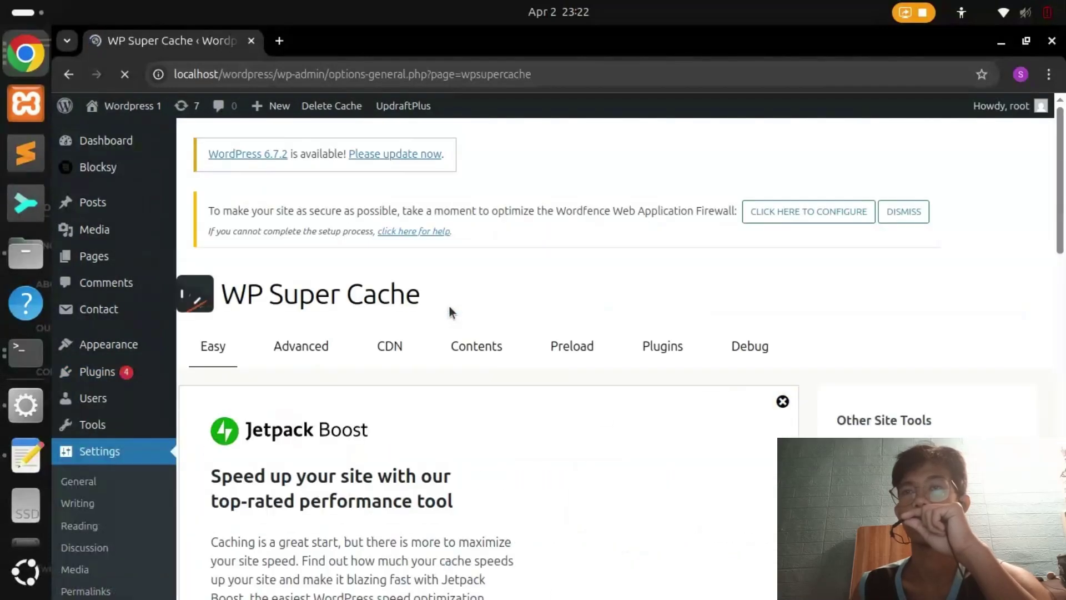
# Select Caching On on the WP Super Cache Easy tab and save it with Update Status
pyautogui.scroll(-10, 449, 306)
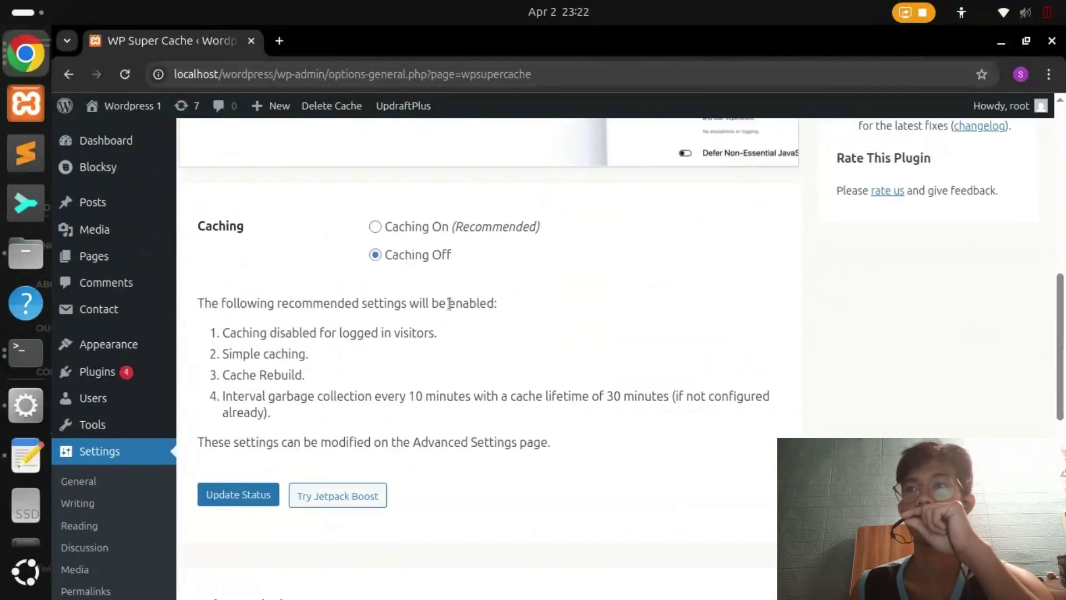
pyautogui.click(376, 239)
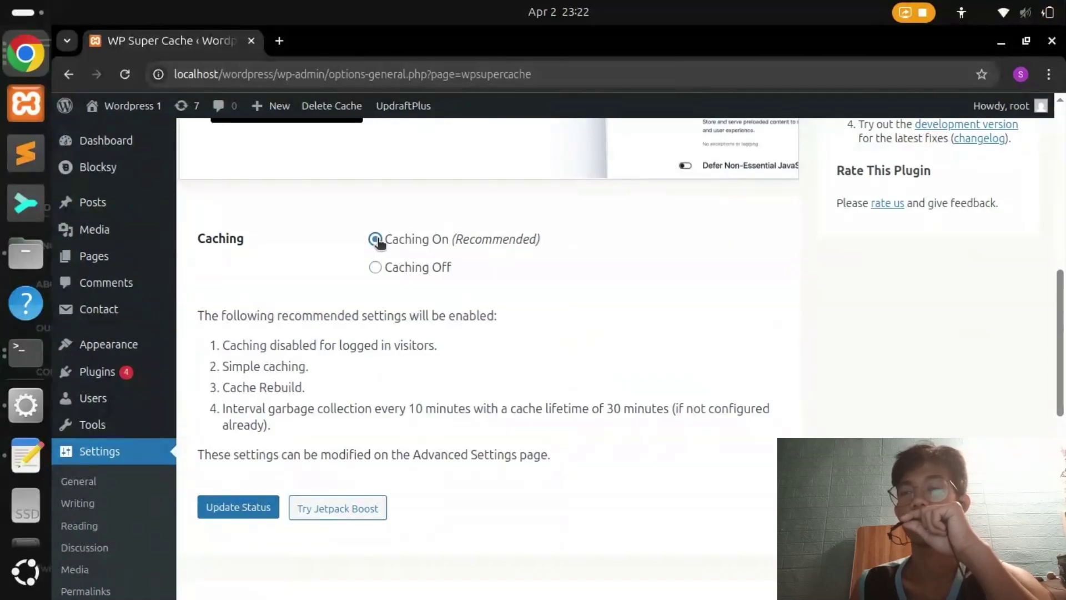
pyautogui.scroll(-10, 508, 368)
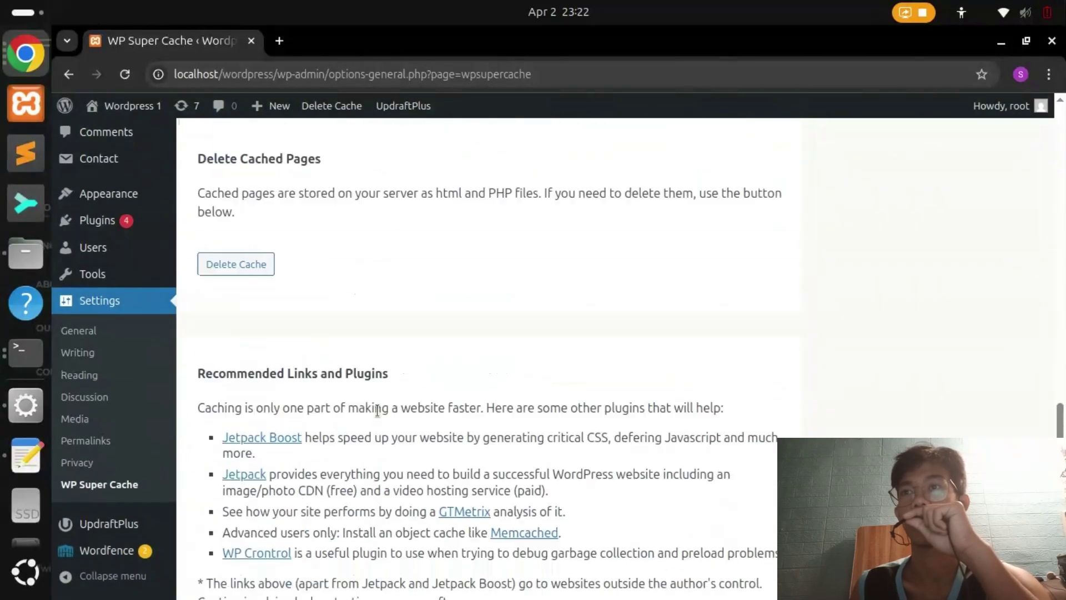
pyautogui.scroll(5, 377, 411)
pyautogui.click(249, 316)
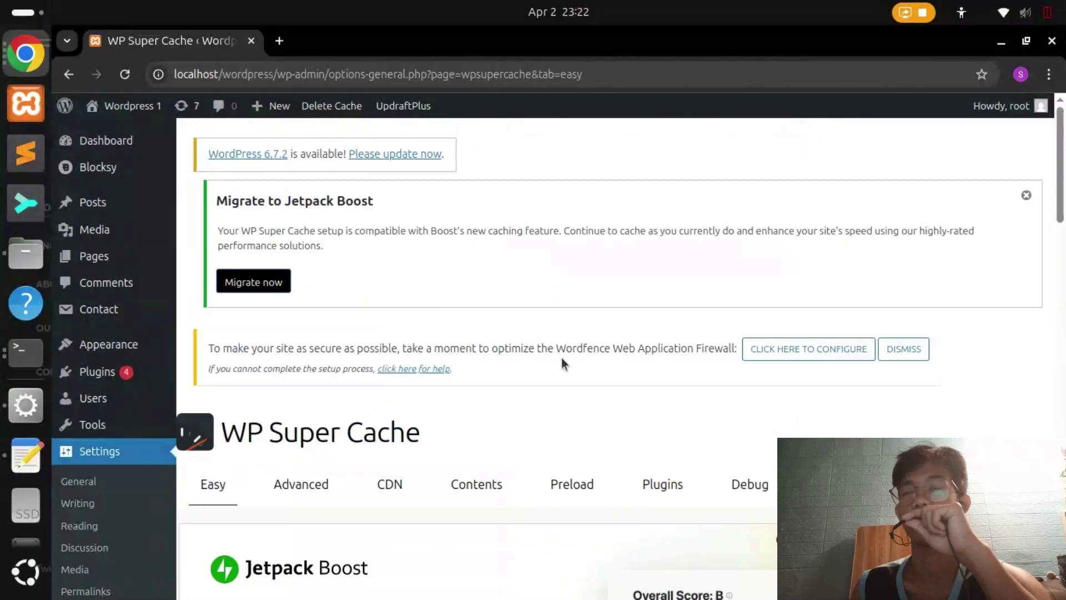
# Return to Plugins > Installed Plugins and open the bulk actions menu
pyautogui.moveTo(143, 372)
pyautogui.click(205, 377)
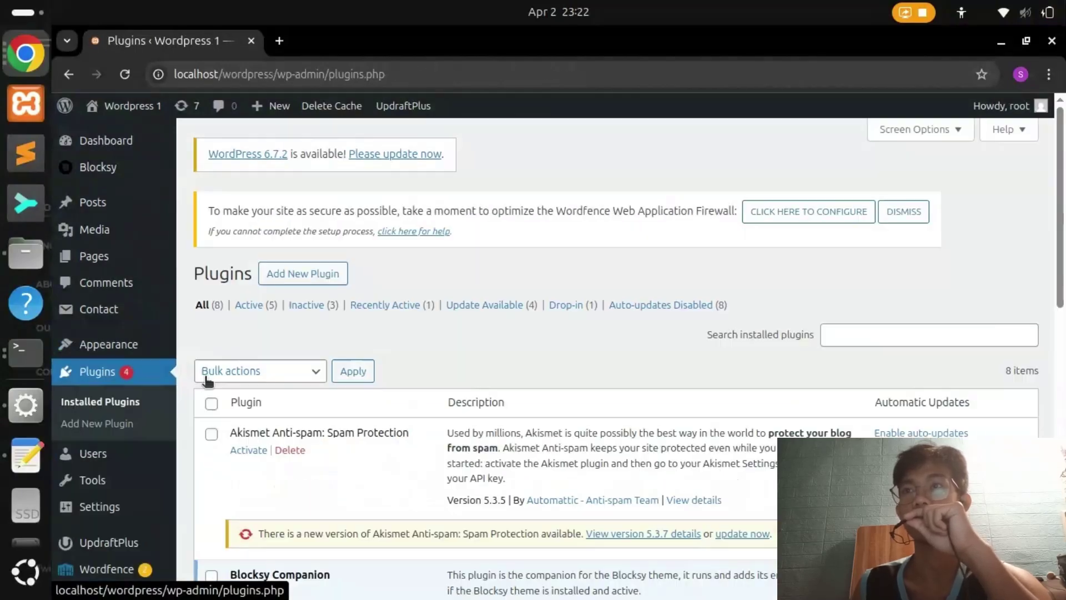
pyautogui.scroll(-10, 336, 382)
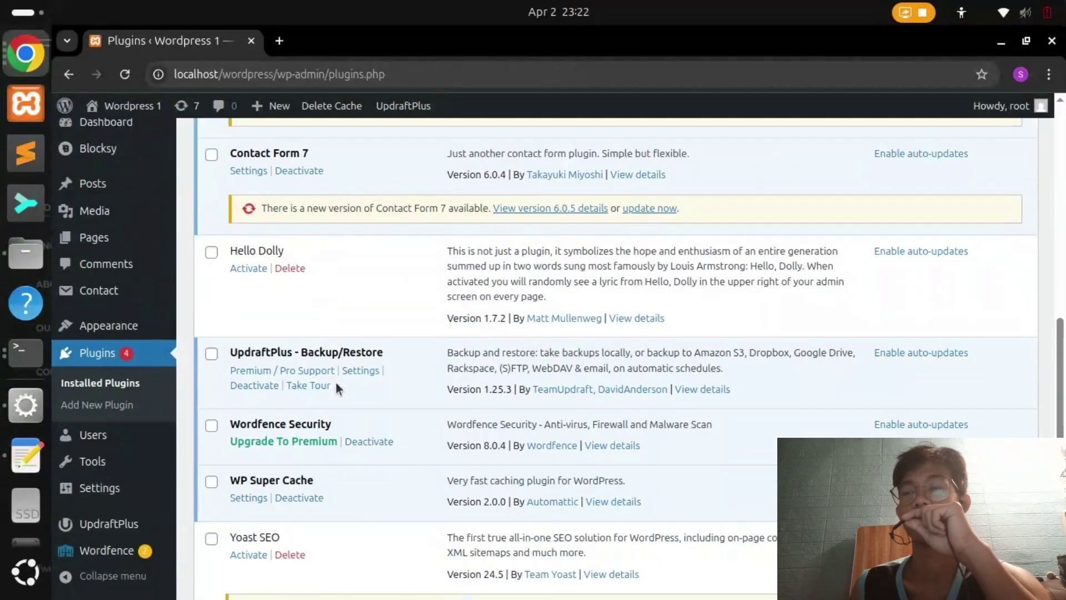
pyautogui.scroll(7, 355, 189)
pyautogui.click(354, 187)
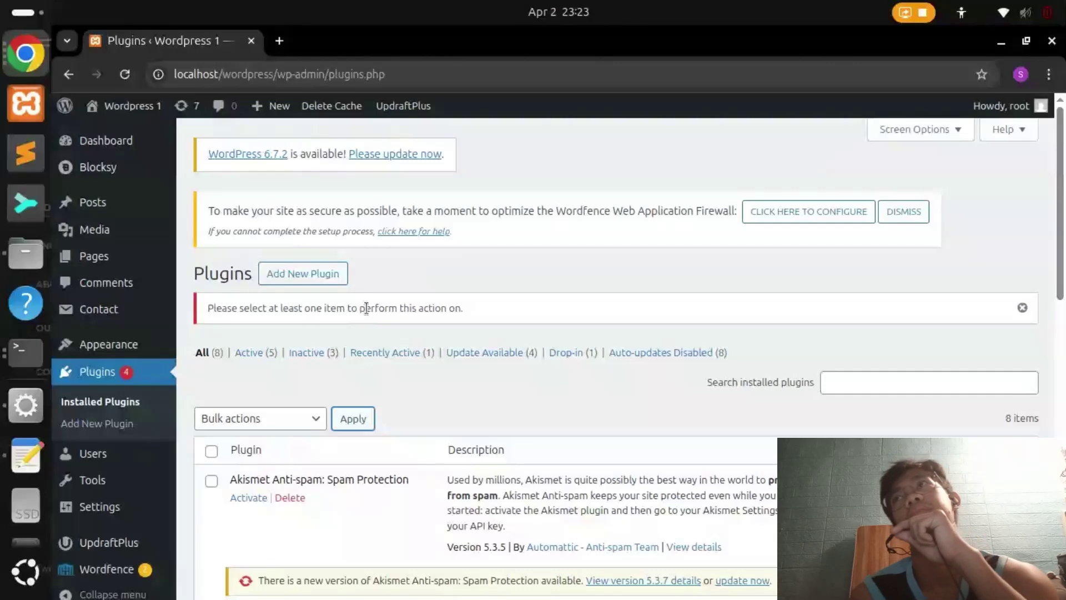
# Check the security plugin testing instruction in the activity PDF
pyautogui.hotkey('alt', 'Tab')
pyautogui.scroll(-5, 447, 405)
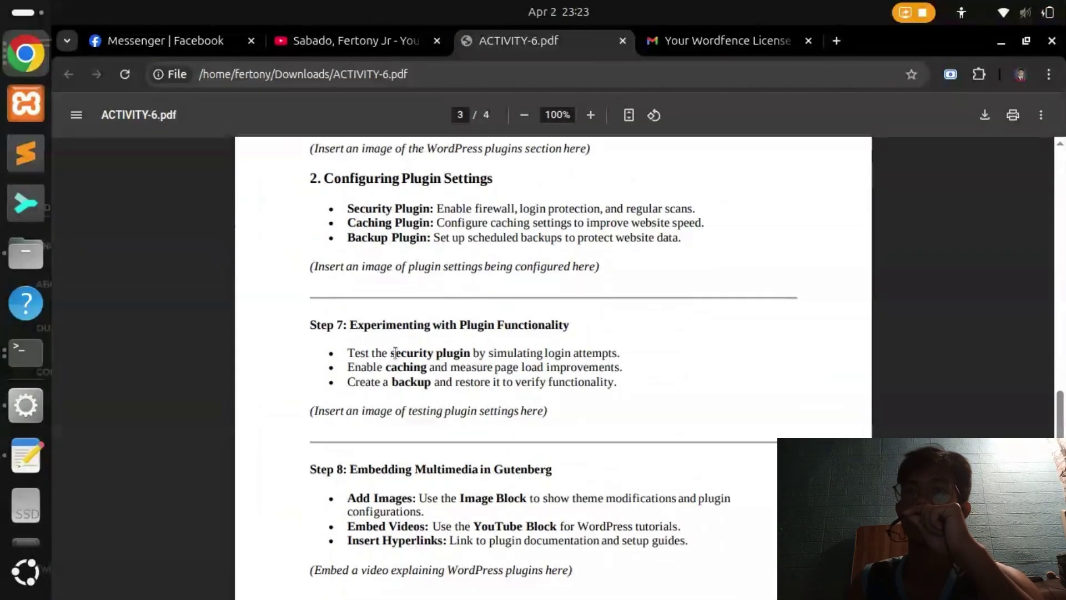
pyautogui.moveTo(391, 353); pyautogui.dragTo(471, 353)
pyautogui.hotkey('alt', 'Tab')
pyautogui.scroll(-11, 460, 368)
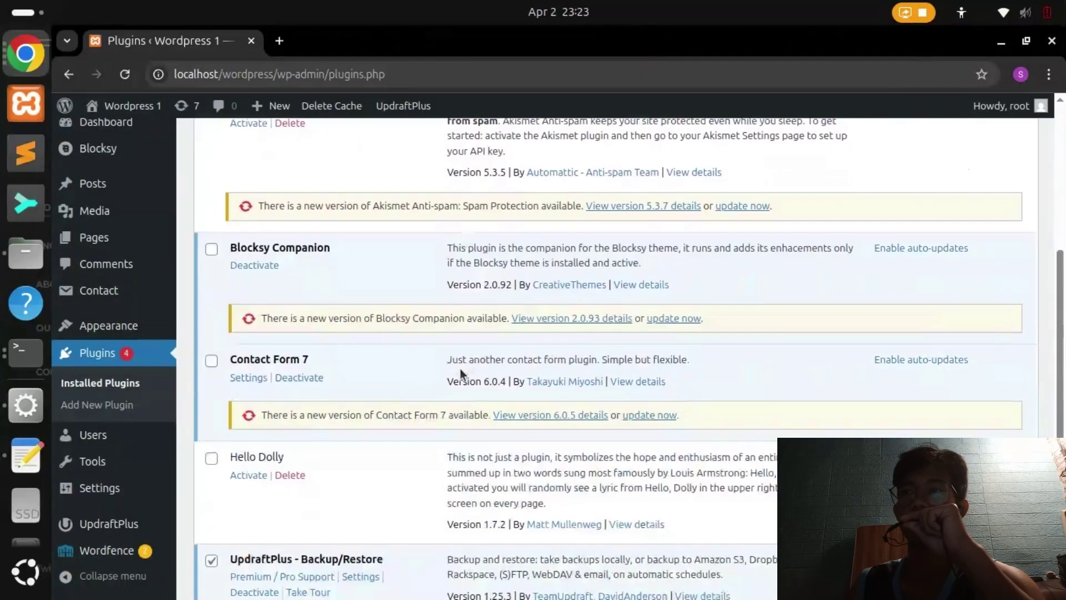
# Tick UpdraftPlus, Wordfence Security and WP Super Cache, then log out via Howdy
pyautogui.click(211, 372)
pyautogui.click(211, 443)
pyautogui.click(212, 373)
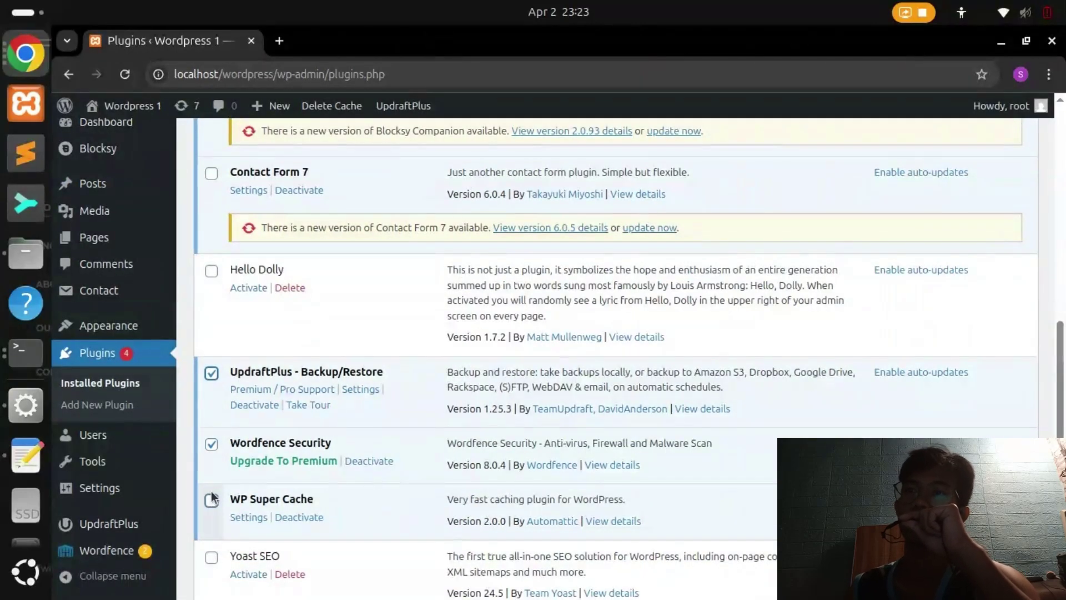
pyautogui.click(211, 500)
pyautogui.scroll(-3, 259, 485)
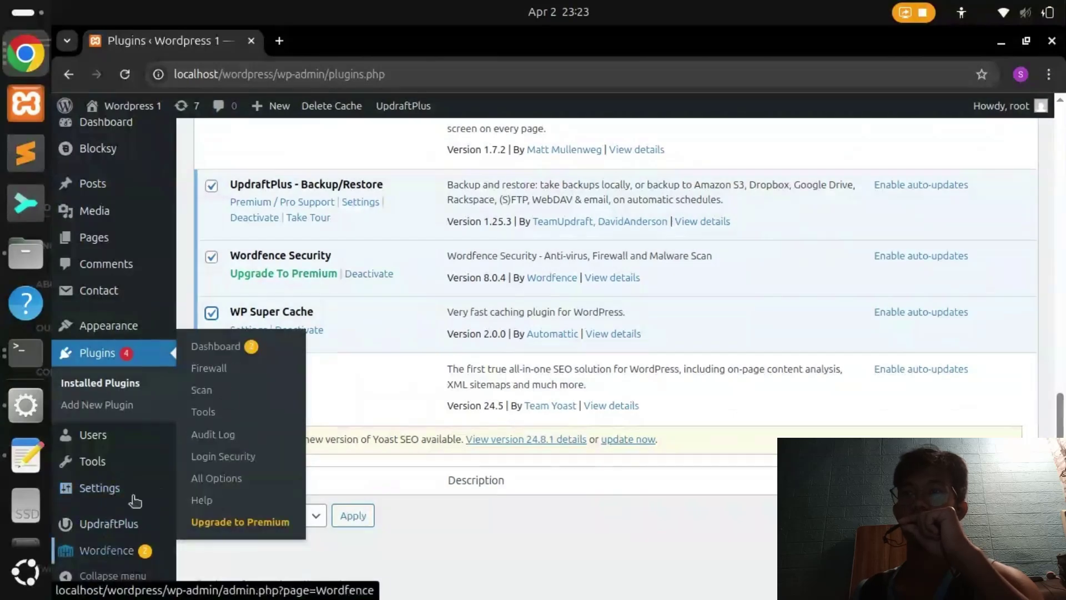
pyautogui.moveTo(1000, 105)
pyautogui.click(956, 178)
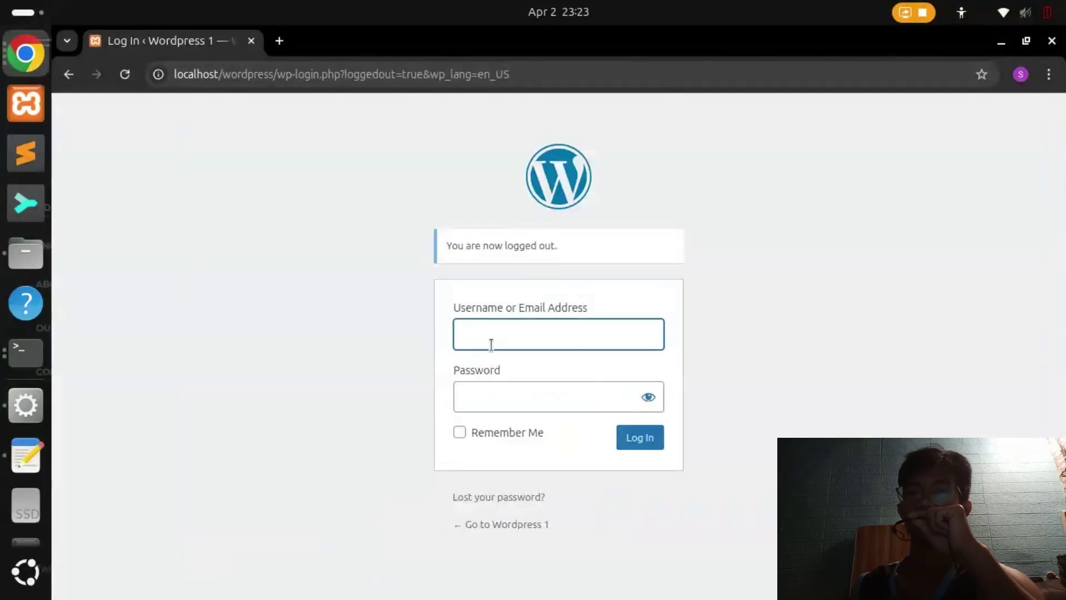
# Log back in with the saved username and the account password, dismissing the change-password prompt
pyautogui.click(491, 344)
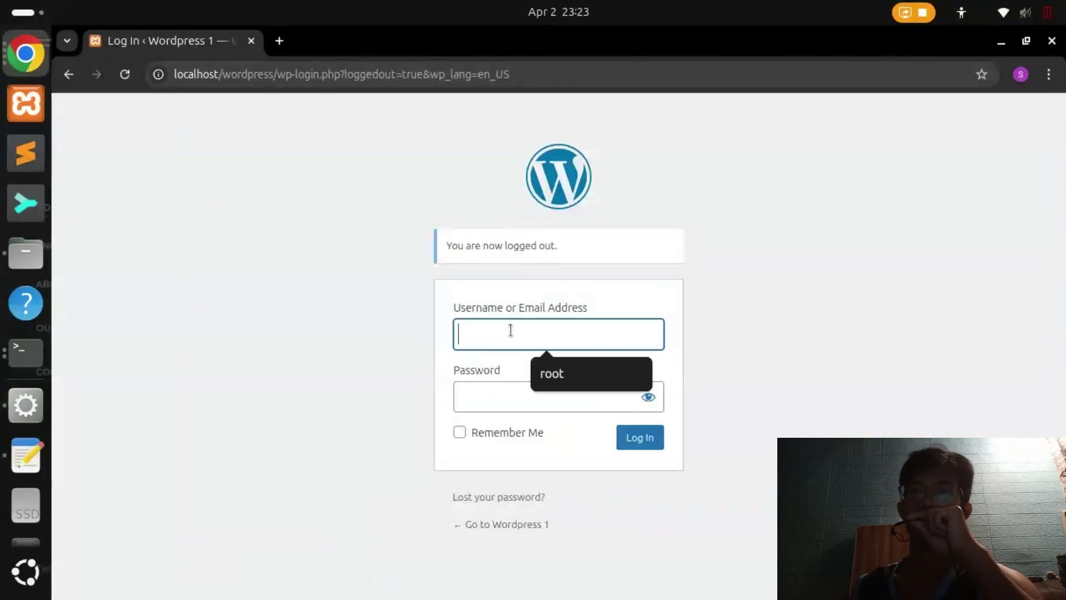
pyautogui.click(555, 378)
pyautogui.click(544, 385)
pyautogui.write('root')
pyautogui.press('Return')
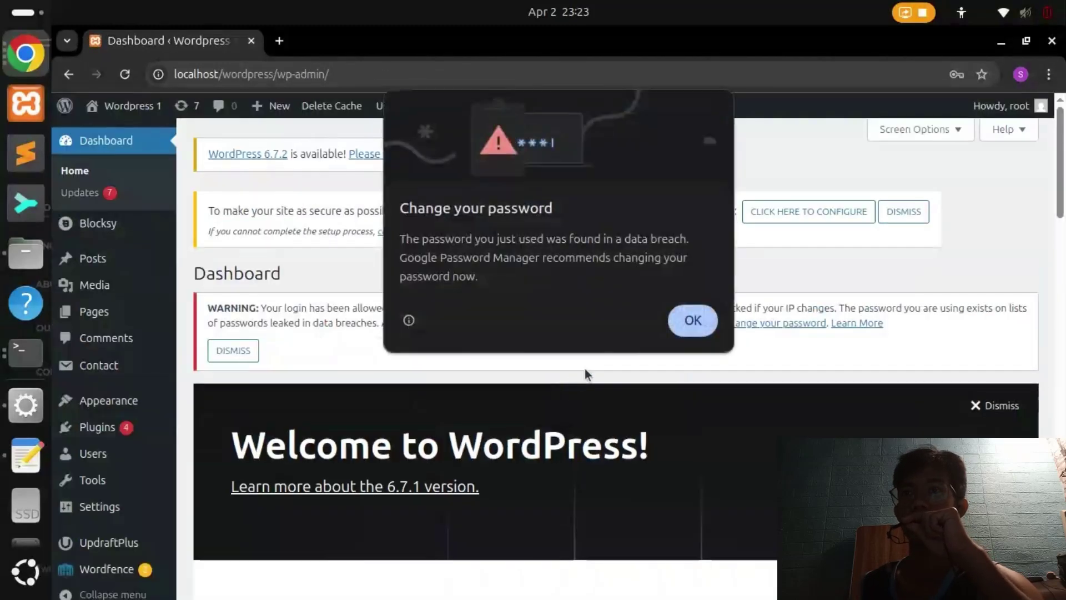
pyautogui.click(691, 320)
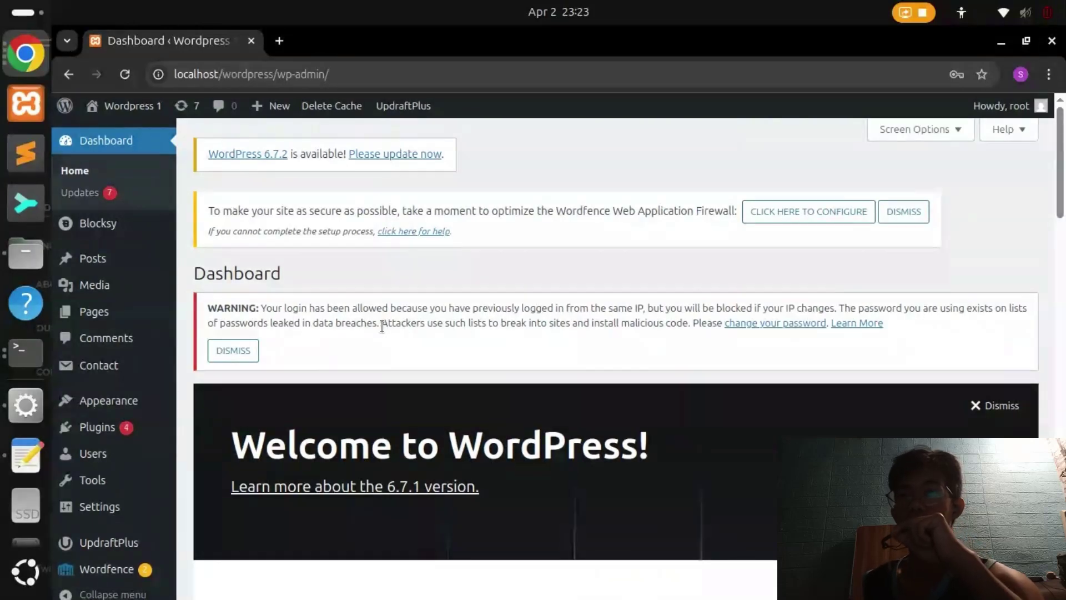
# Read Wordfence's leaked-password warning, then the caching instruction in the activity PDF
pyautogui.moveTo(382, 324); pyautogui.dragTo(714, 327)
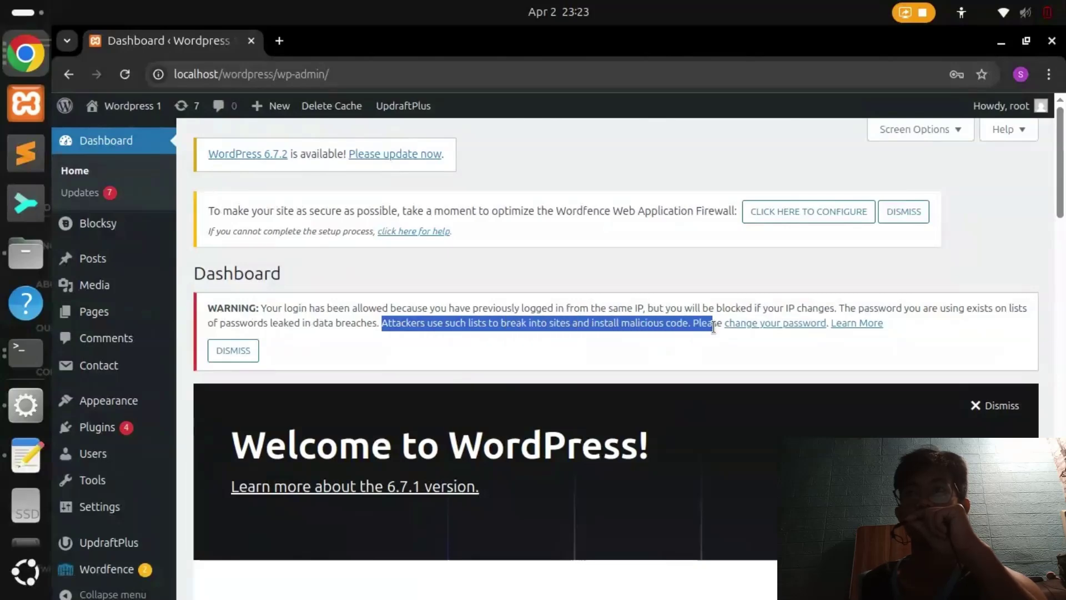
pyautogui.hotkey('alt', 'Tab')
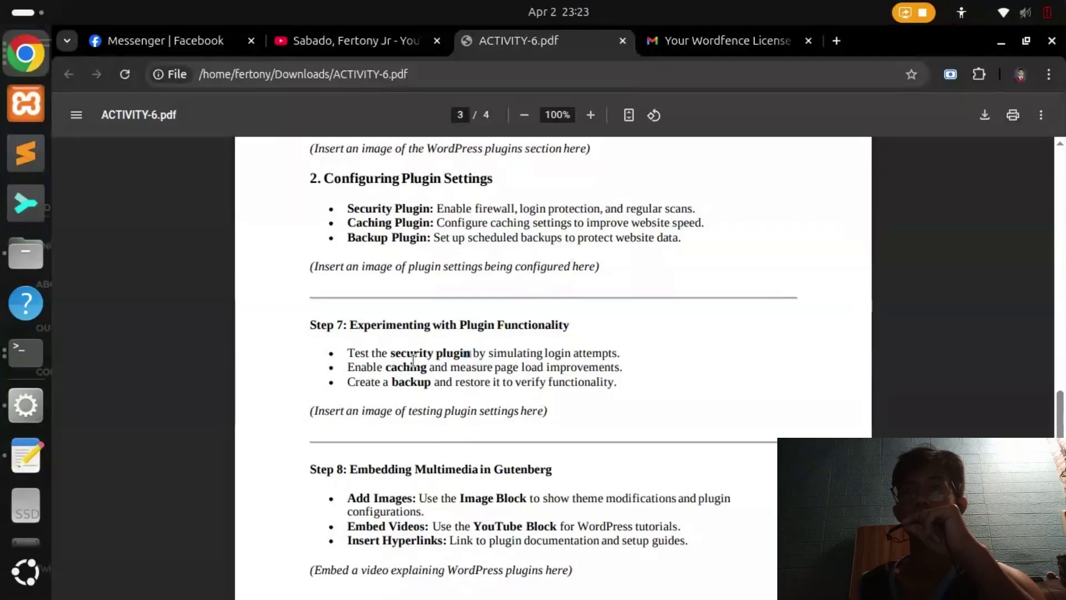
pyautogui.moveTo(387, 368); pyautogui.dragTo(482, 368)
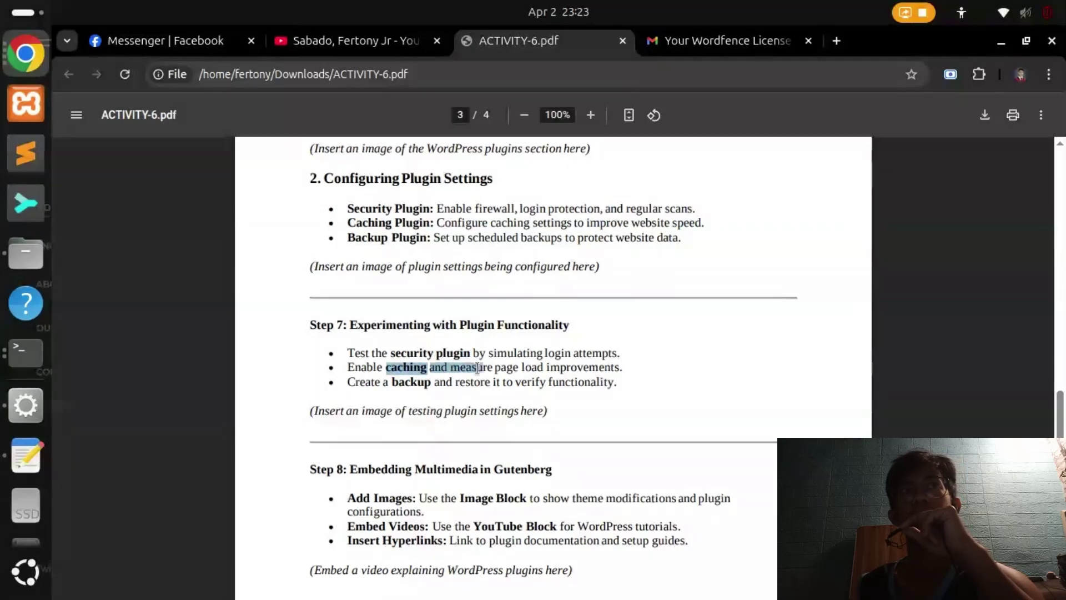
pyautogui.click(477, 368)
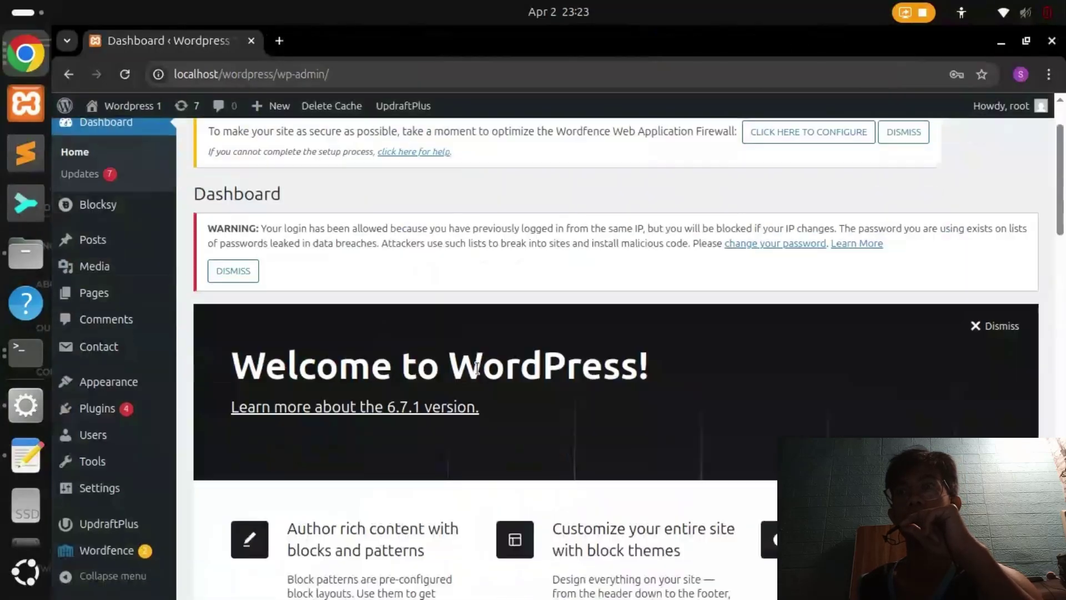
pyautogui.scroll(-10, 458, 411)
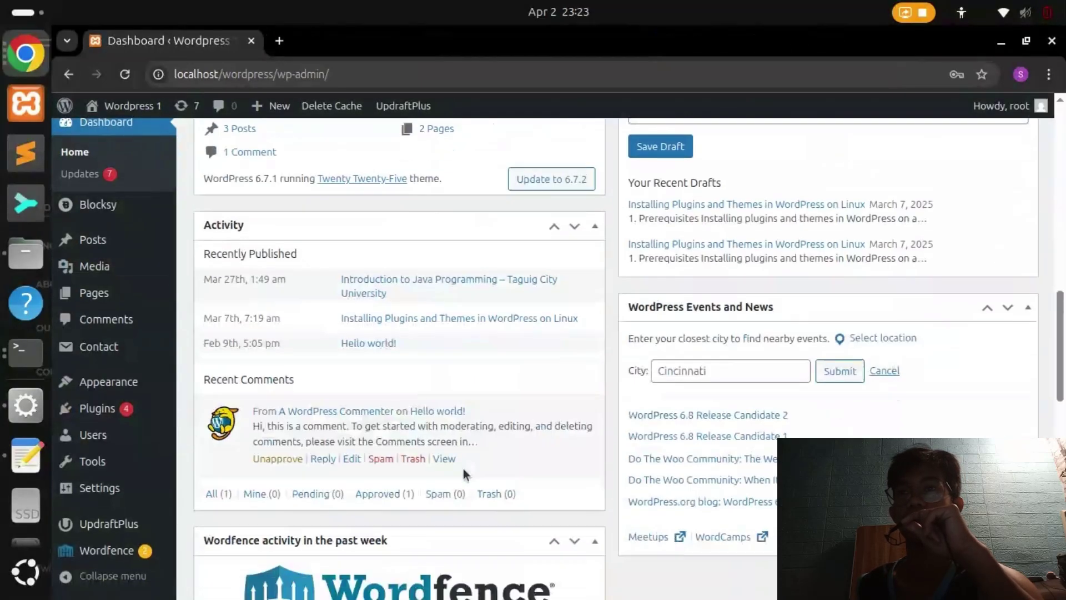
# Glance at UpdraftPlus Backup/Restore, then go to Settings > WP Super Cache
pyautogui.scroll(10, 463, 468)
pyautogui.scroll(-5, 98, 425)
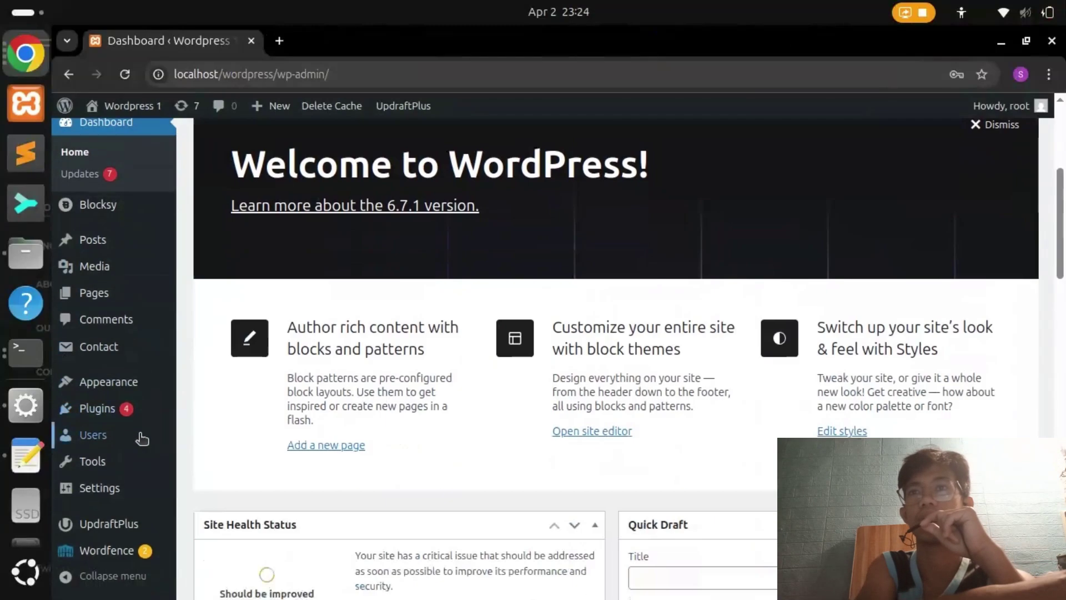
pyautogui.click(133, 527)
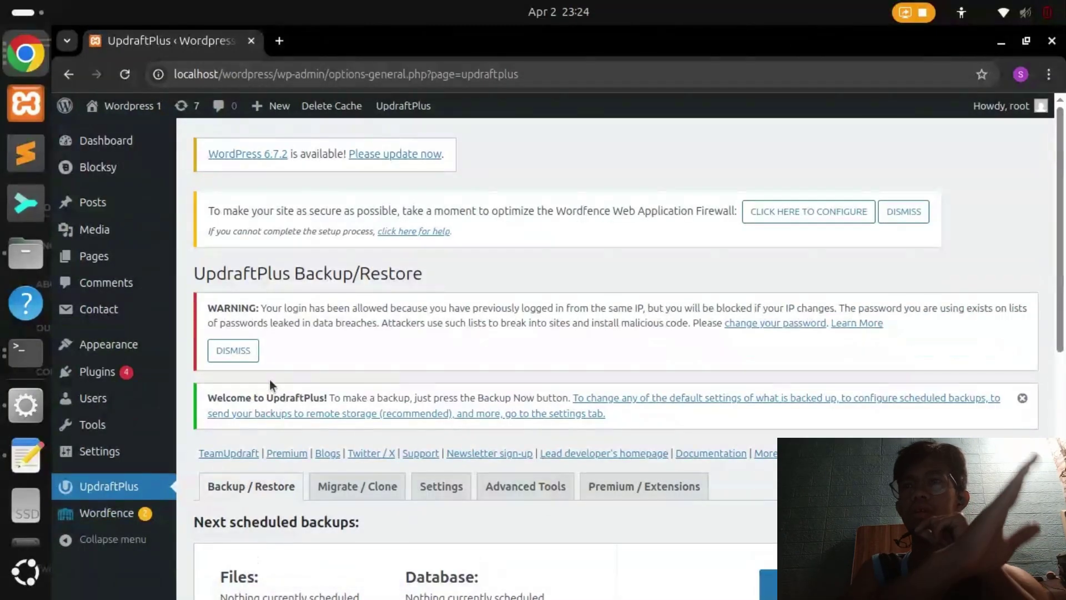
pyautogui.scroll(-8, 277, 347)
pyautogui.scroll(8, 367, 427)
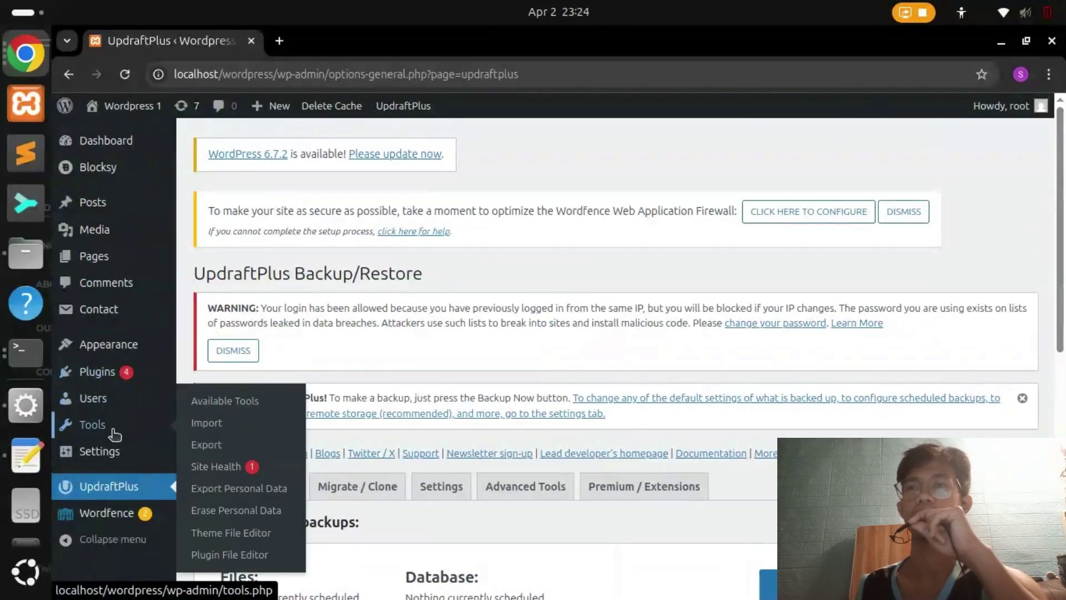
pyautogui.moveTo(113, 454)
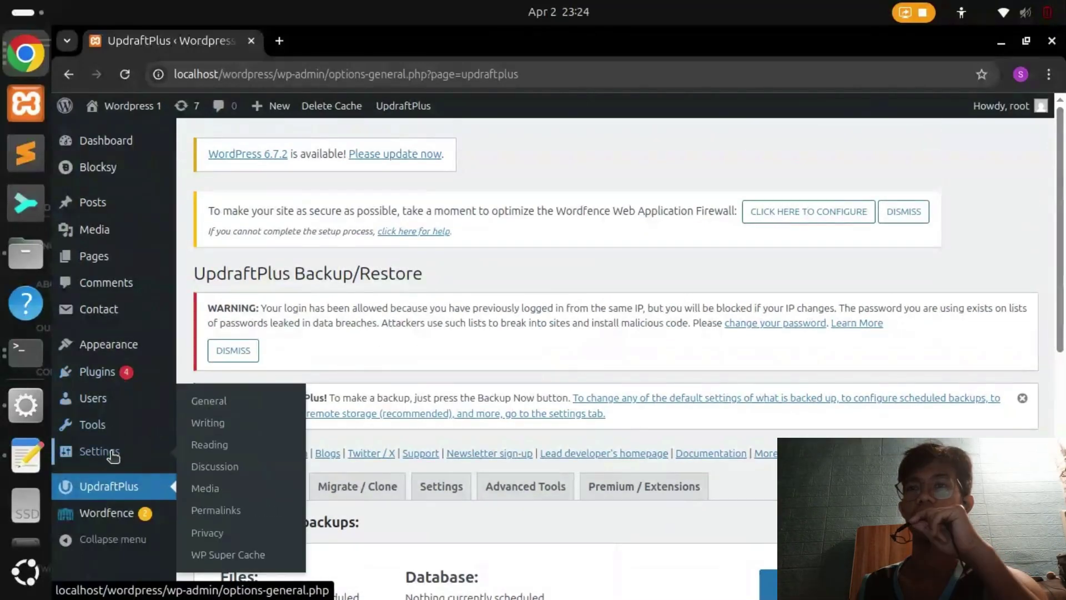
pyautogui.click(227, 555)
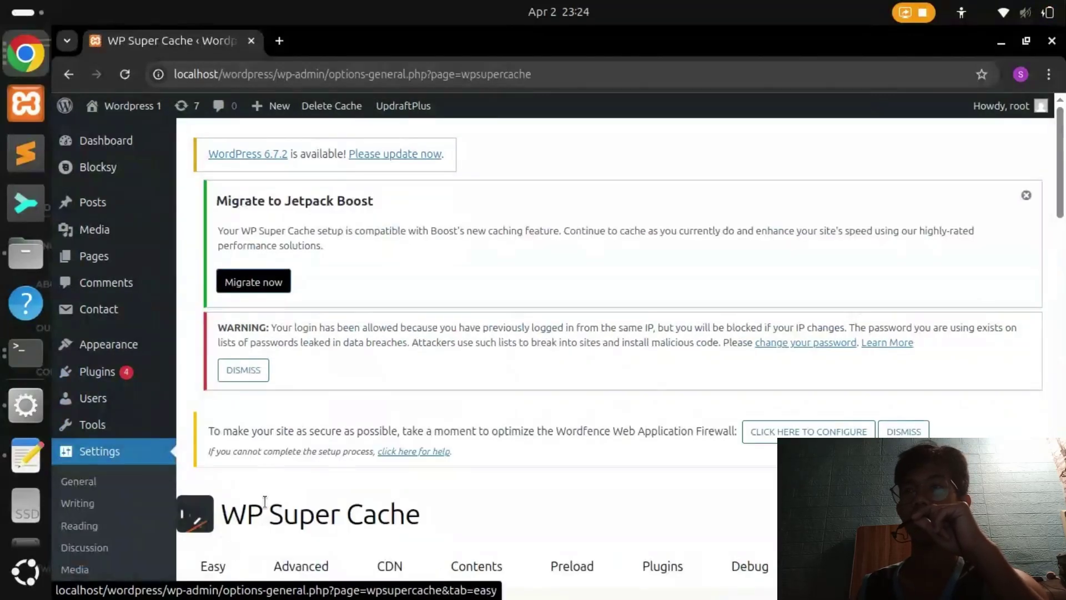
# Apply the recommended caching settings and locate the Cache Tester section
pyautogui.scroll(-10, 304, 381)
pyautogui.scroll(-3, 324, 389)
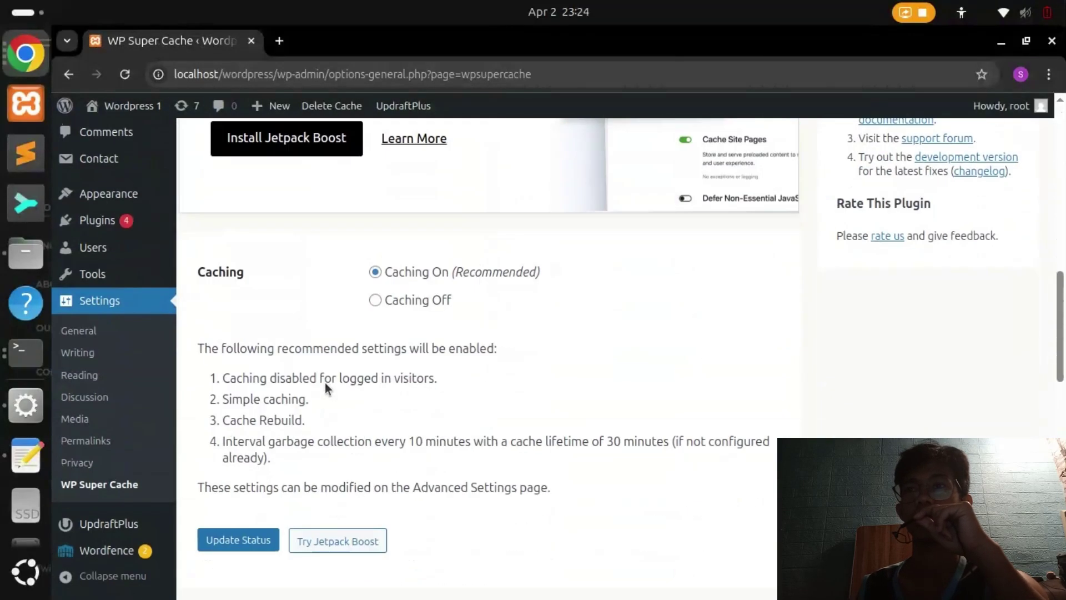
pyautogui.click(245, 541)
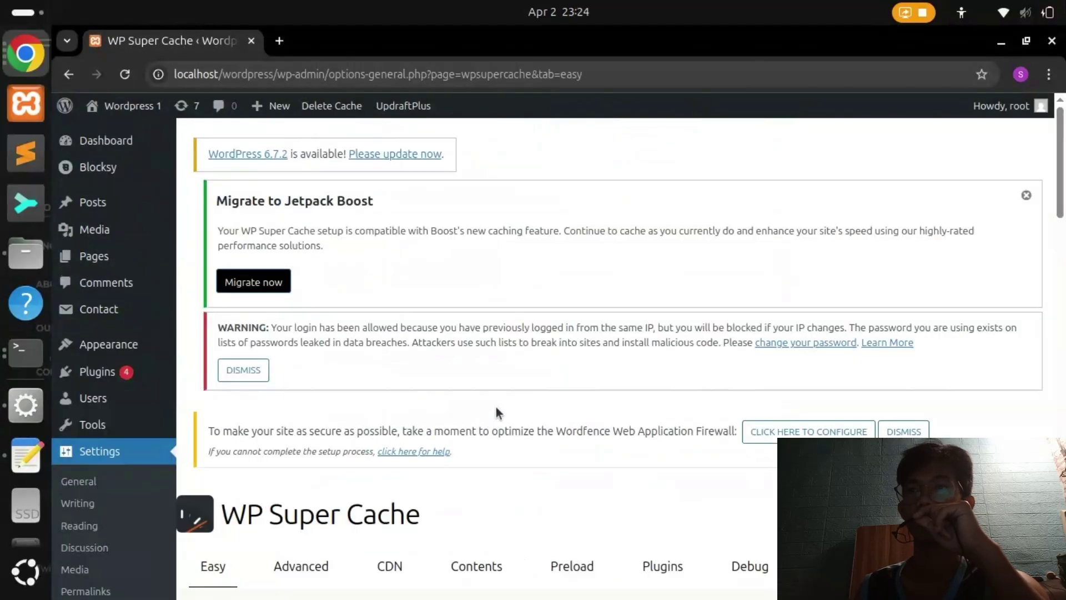
pyautogui.scroll(-8, 511, 378)
pyautogui.scroll(-12, 527, 348)
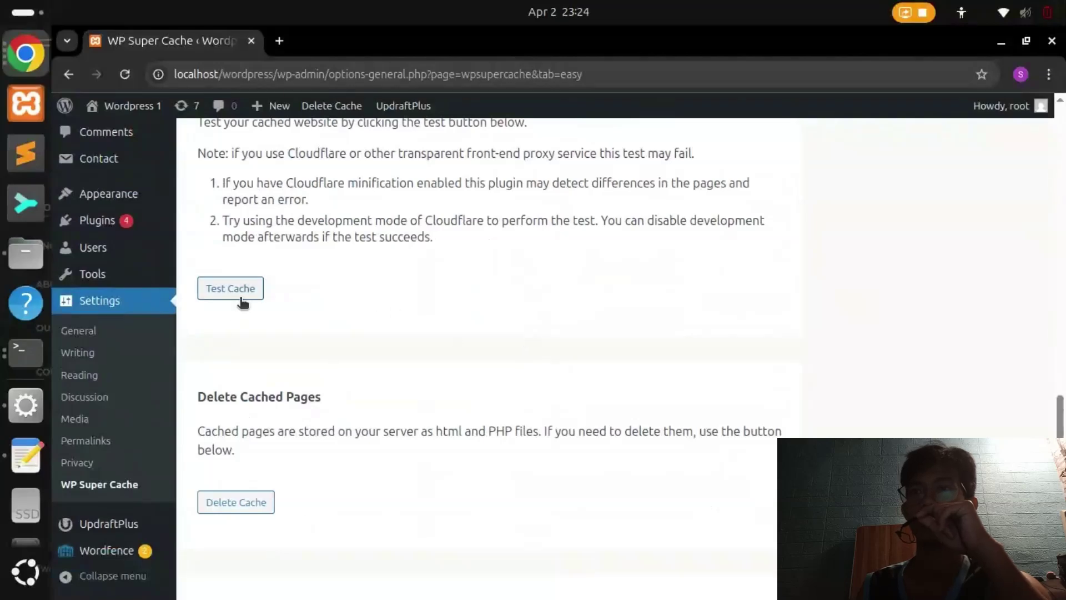
pyautogui.scroll(3, 249, 454)
pyautogui.moveTo(209, 275); pyautogui.dragTo(274, 276)
pyautogui.click(271, 368)
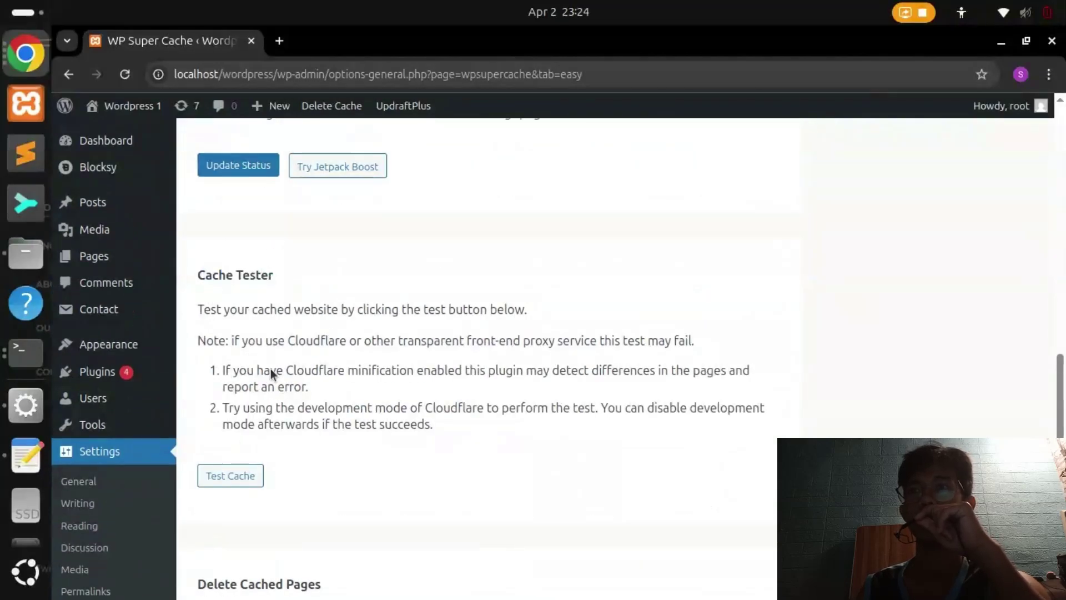
# Run Test Cache and confirm all three fetches are OK with matching timestamps
pyautogui.click(255, 476)
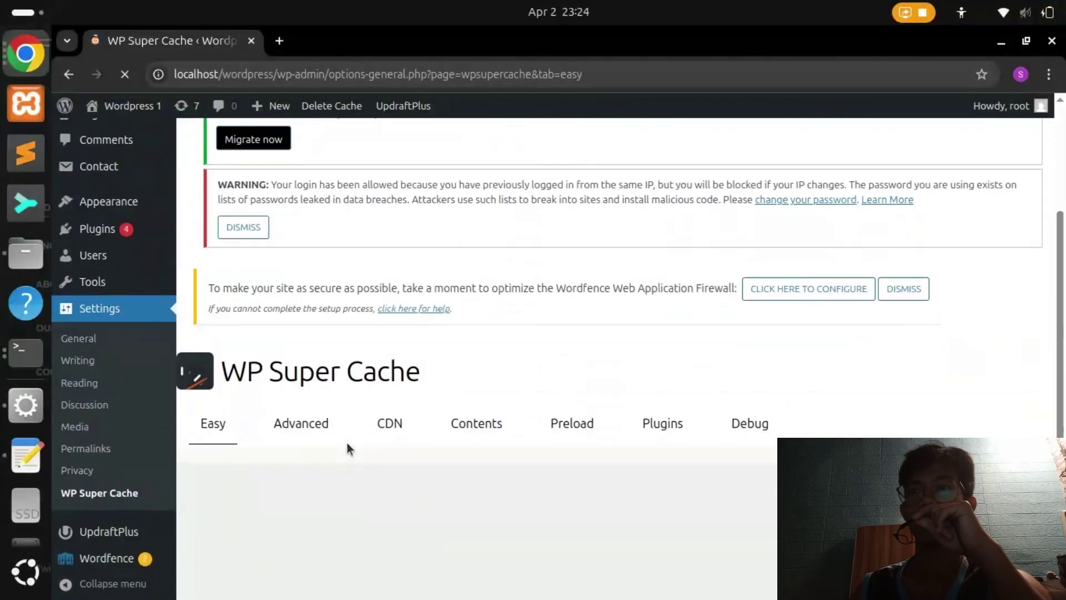
pyautogui.scroll(-3, 346, 442)
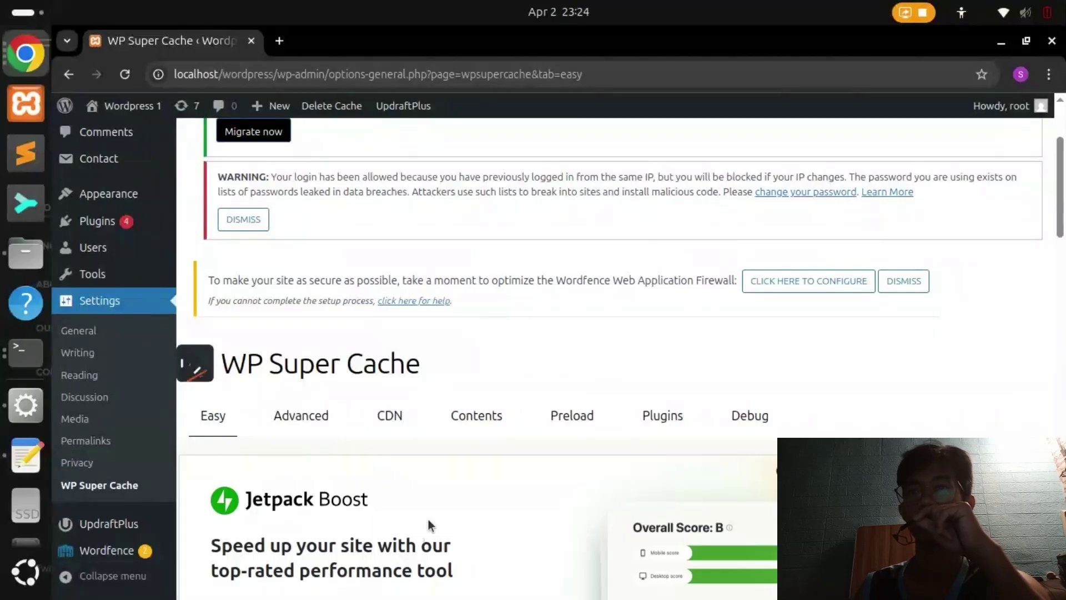
pyautogui.scroll(-7, 431, 523)
pyautogui.scroll(-12, 489, 431)
pyautogui.scroll(-14, 523, 408)
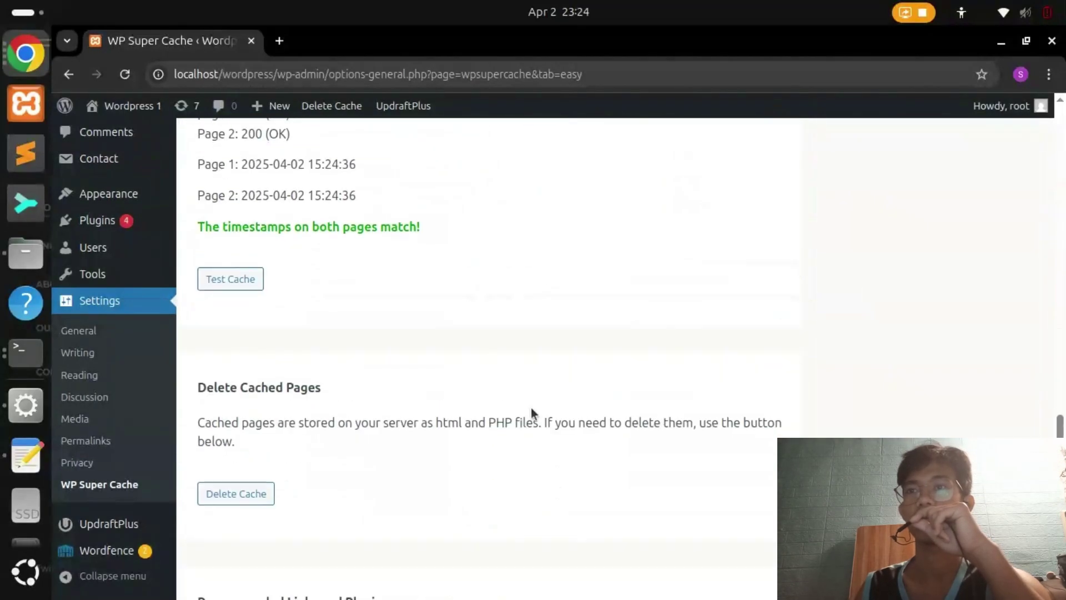
pyautogui.scroll(4, 531, 408)
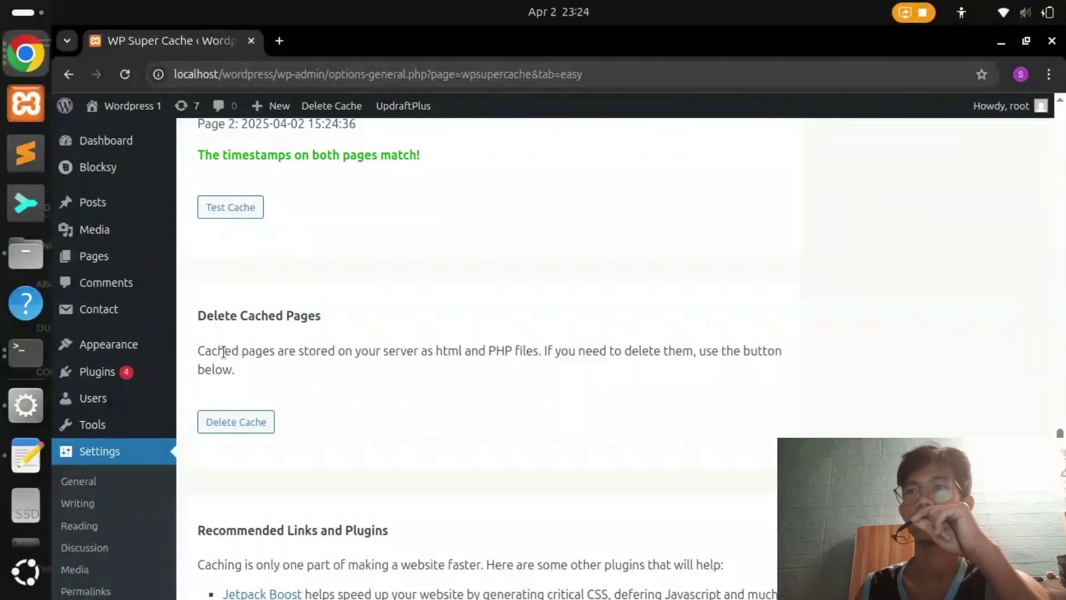
pyautogui.moveTo(197, 352); pyautogui.dragTo(441, 352)
pyautogui.click(581, 344)
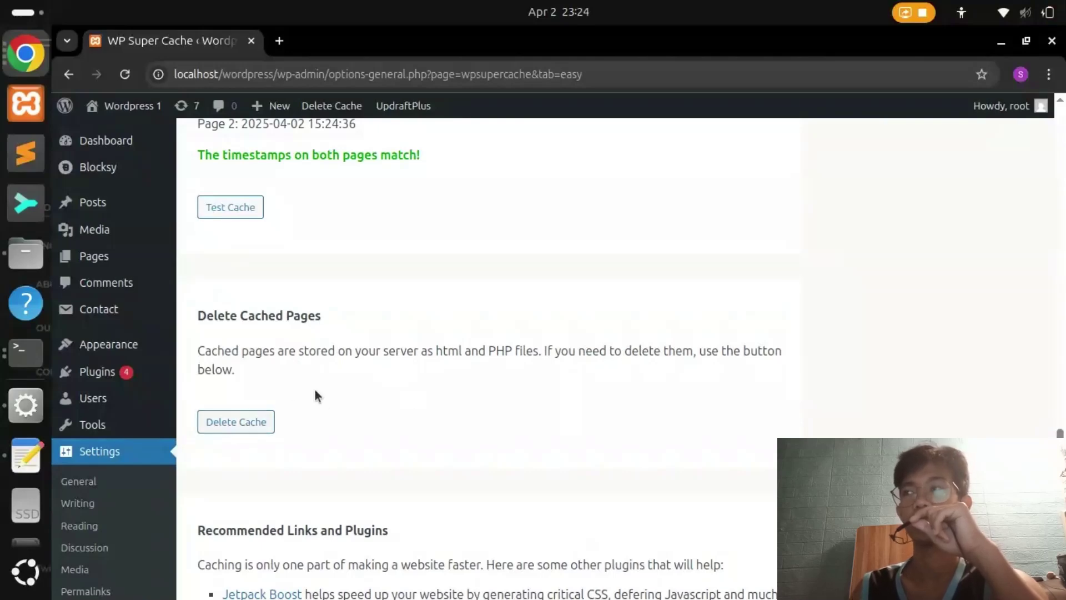
pyautogui.scroll(7, 345, 363)
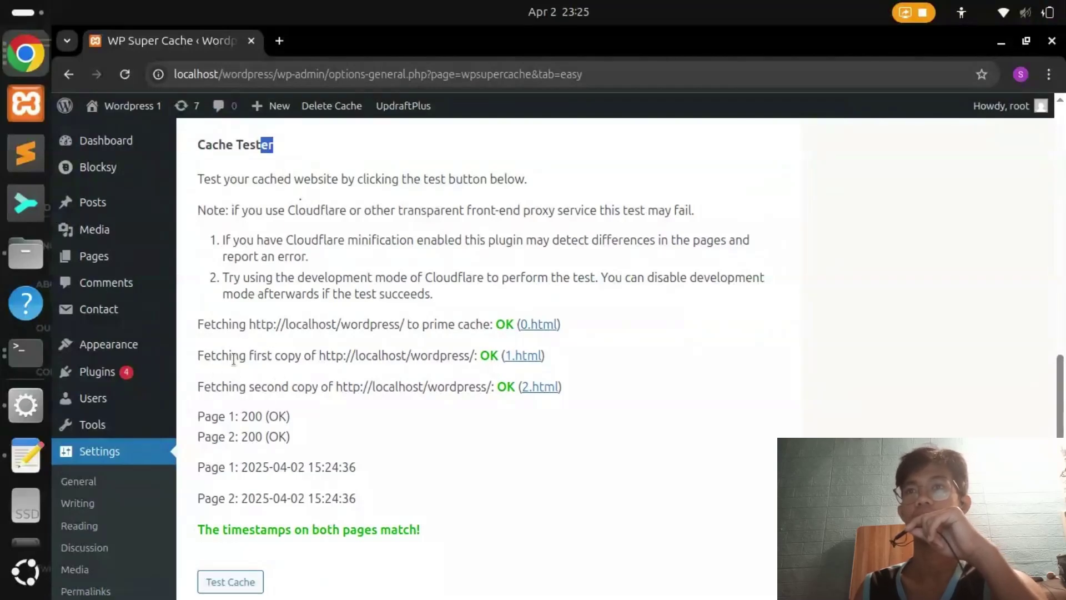
pyautogui.scroll(-2, 326, 440)
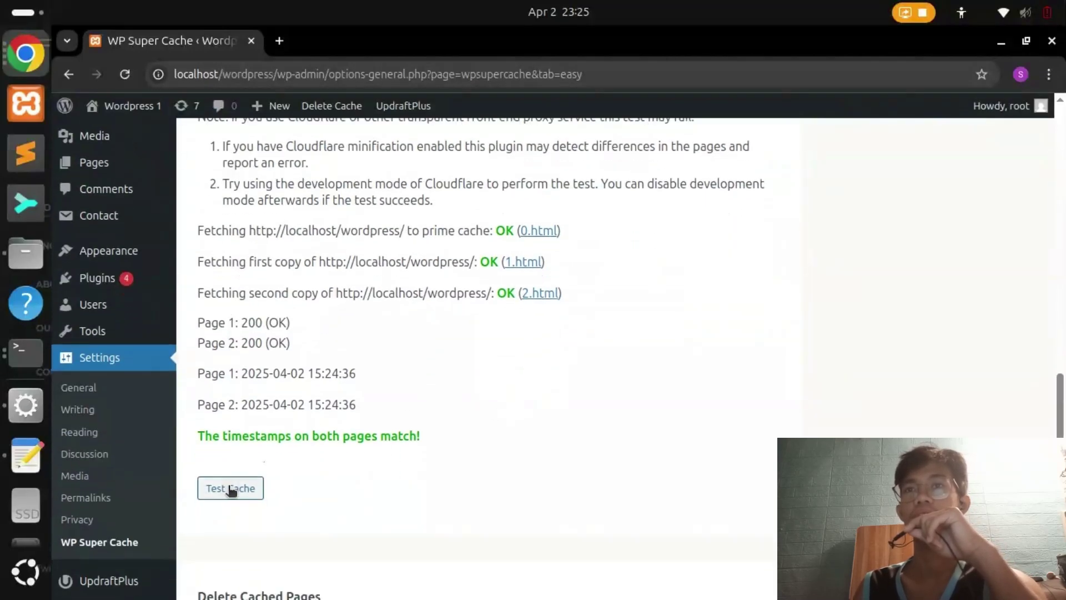
pyautogui.scroll(2, 318, 445)
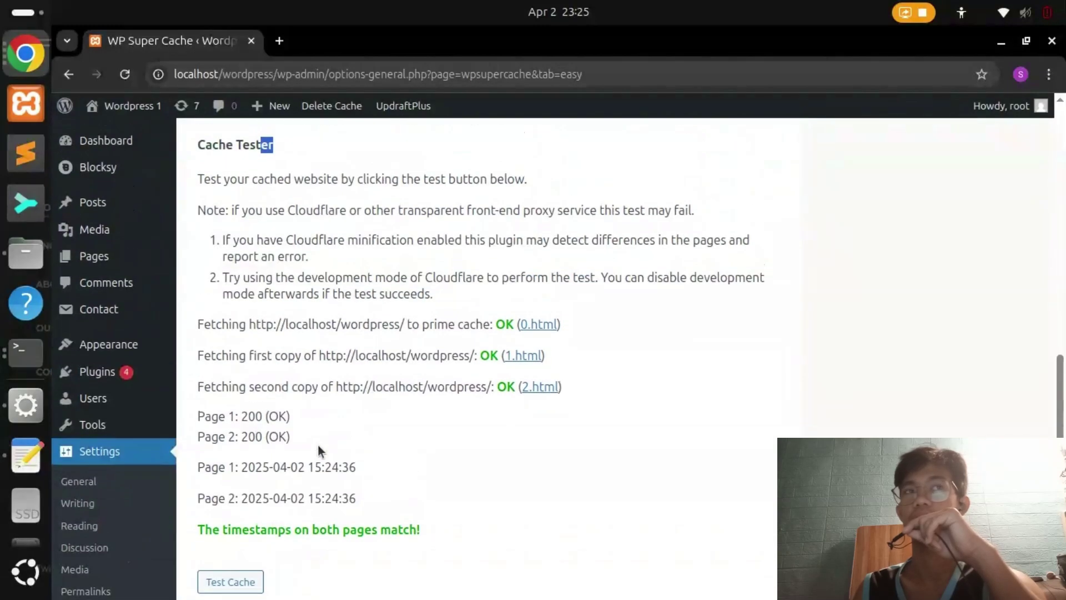
# Check the create-a-backup instruction in the ACTIVITY-6 assignment
pyautogui.hotkey('alt', 'Tab')
pyautogui.moveTo(360, 383); pyautogui.dragTo(430, 383)
pyautogui.click(474, 438)
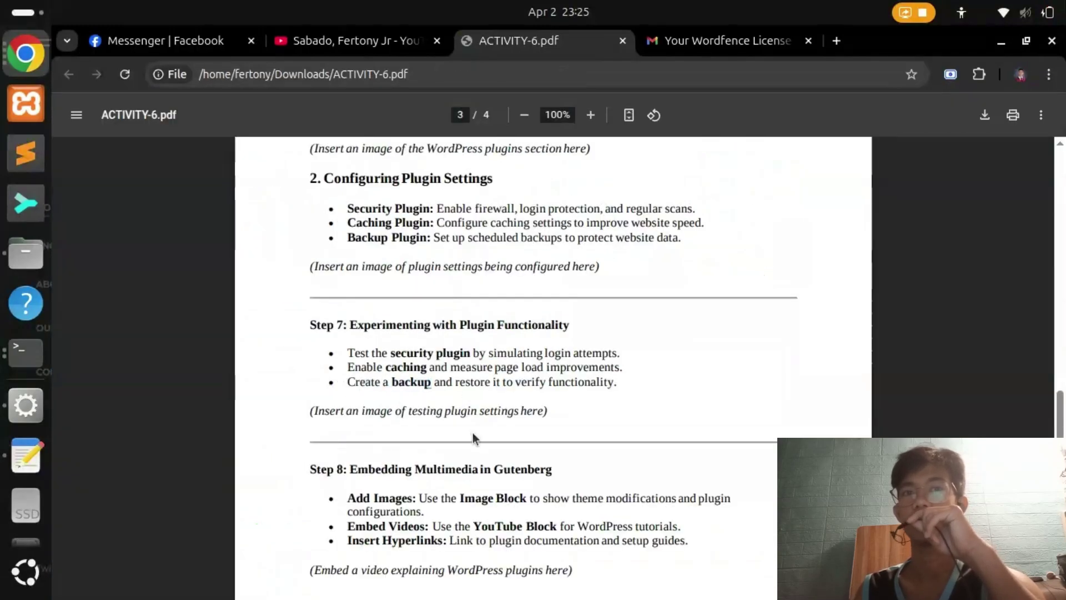
pyautogui.hotkey('alt', 'Tab')
pyautogui.scroll(-4, 116, 522)
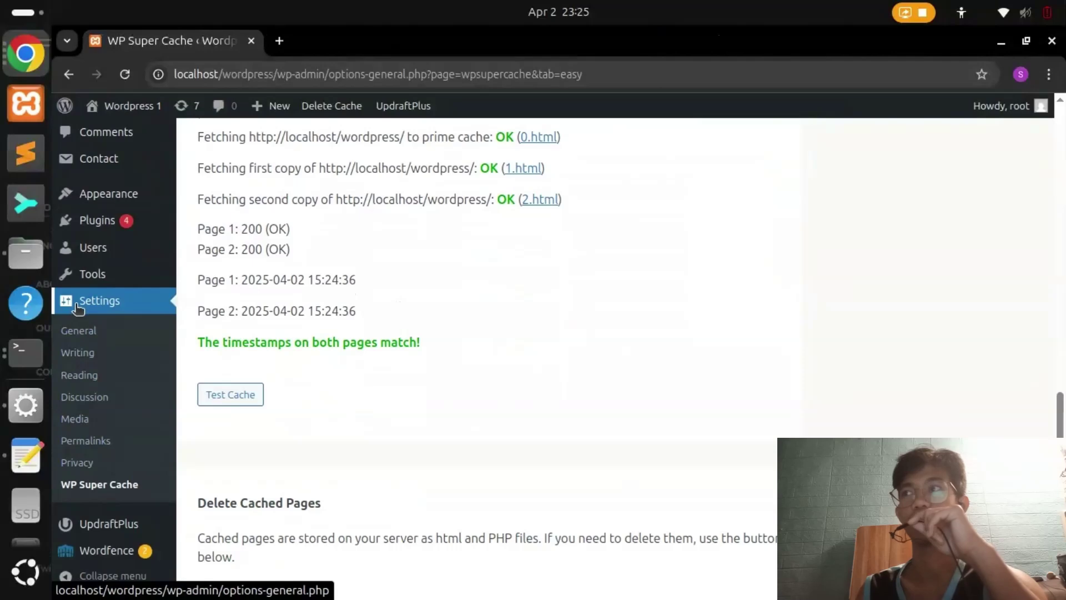
# Run UpdraftPlus Backup Now with 'Only allow this backup to be deleted manually' ticked
pyautogui.click(122, 525)
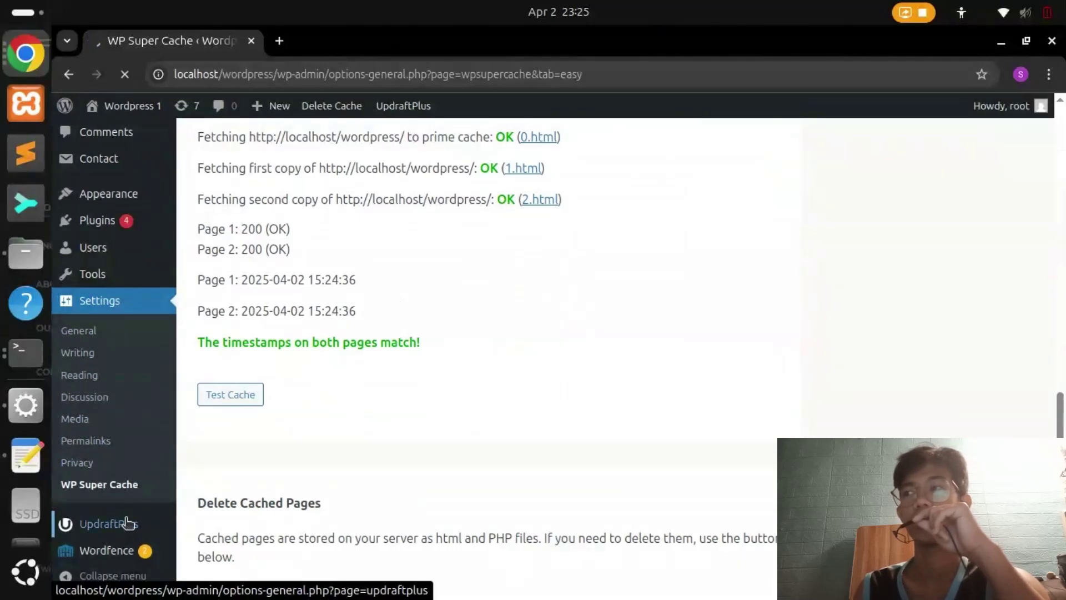
pyautogui.scroll(-5, 361, 360)
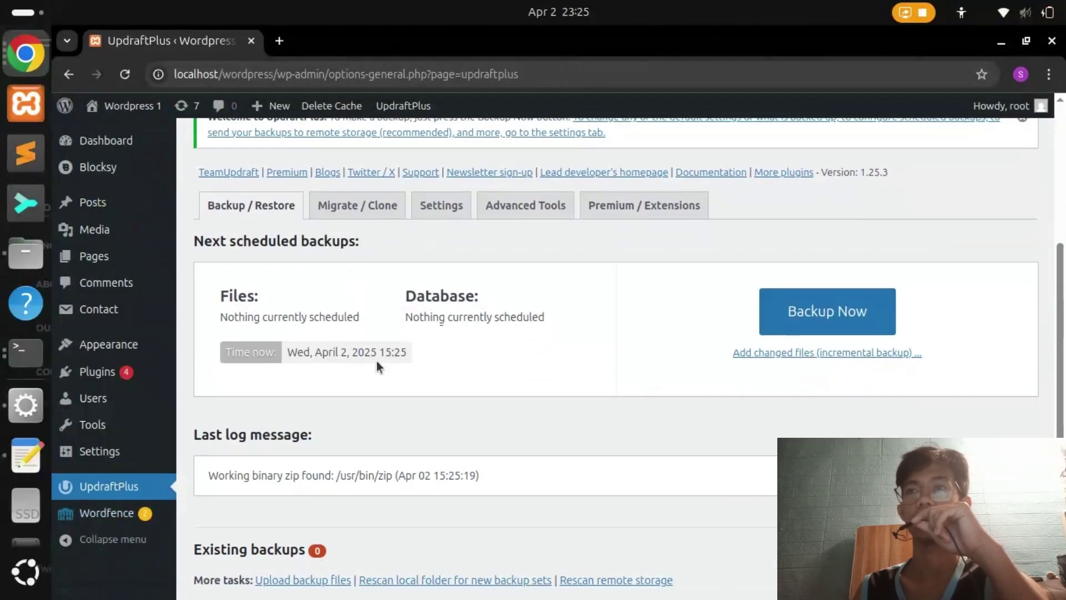
pyautogui.click(827, 311)
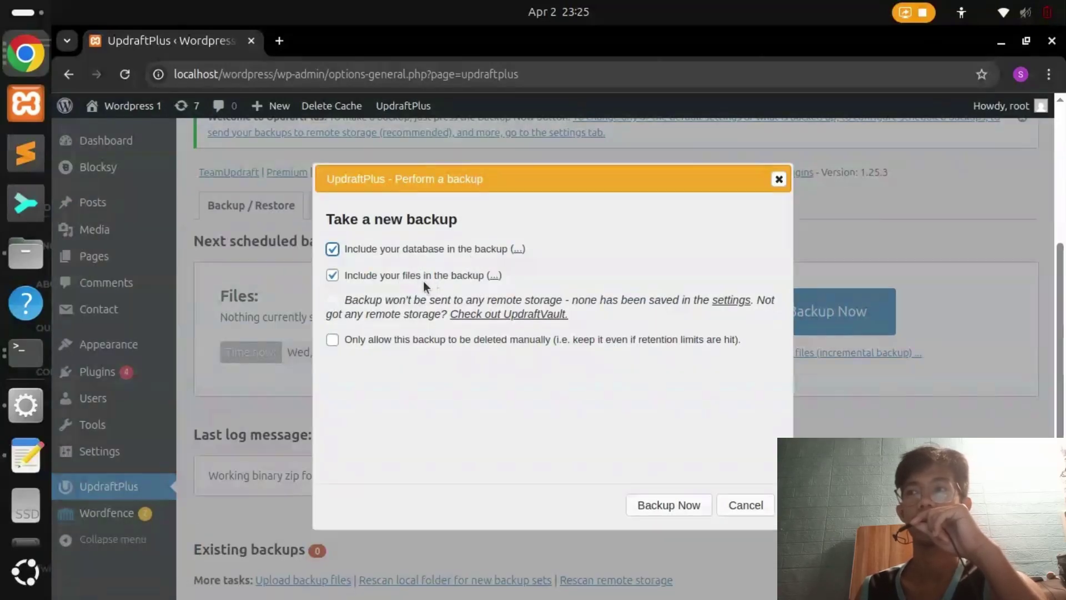
pyautogui.click(333, 340)
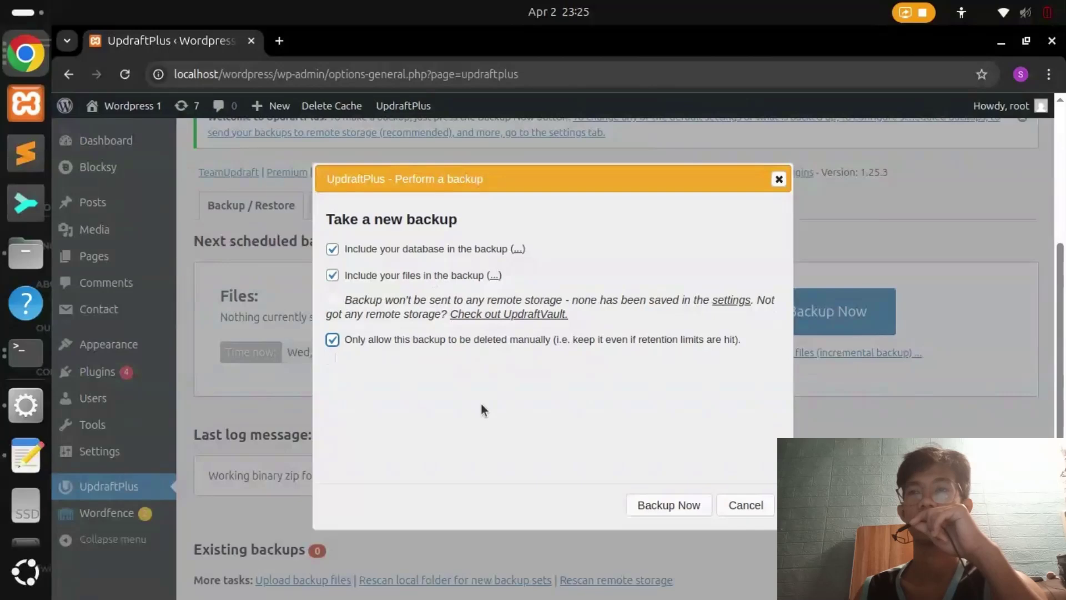
pyautogui.click(683, 505)
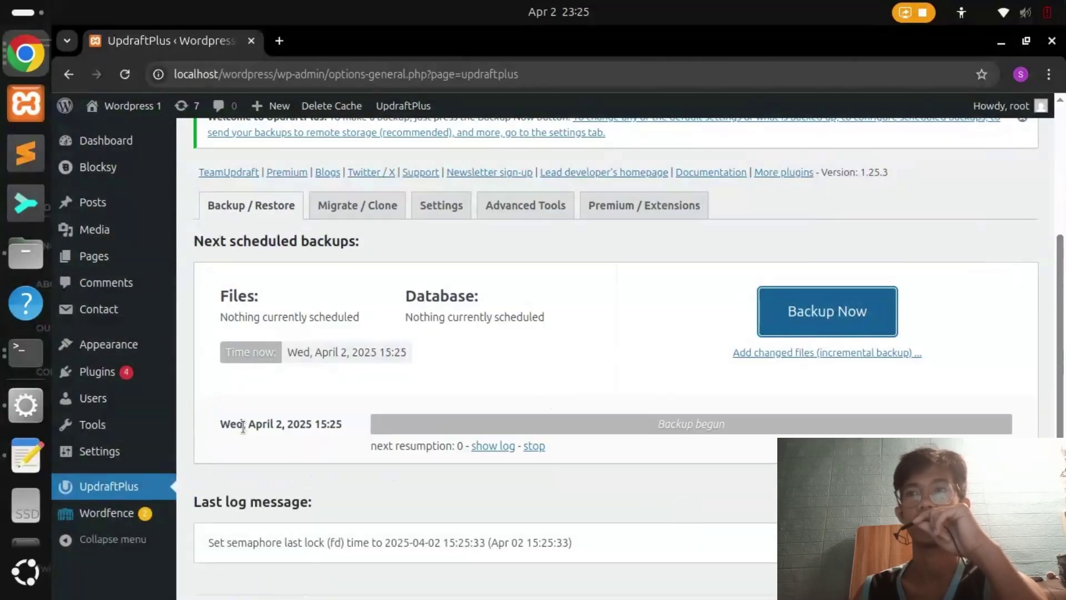
# Wait for the backup to complete, checking today's date in the system calendar meanwhile
pyautogui.moveTo(229, 425); pyautogui.dragTo(341, 425)
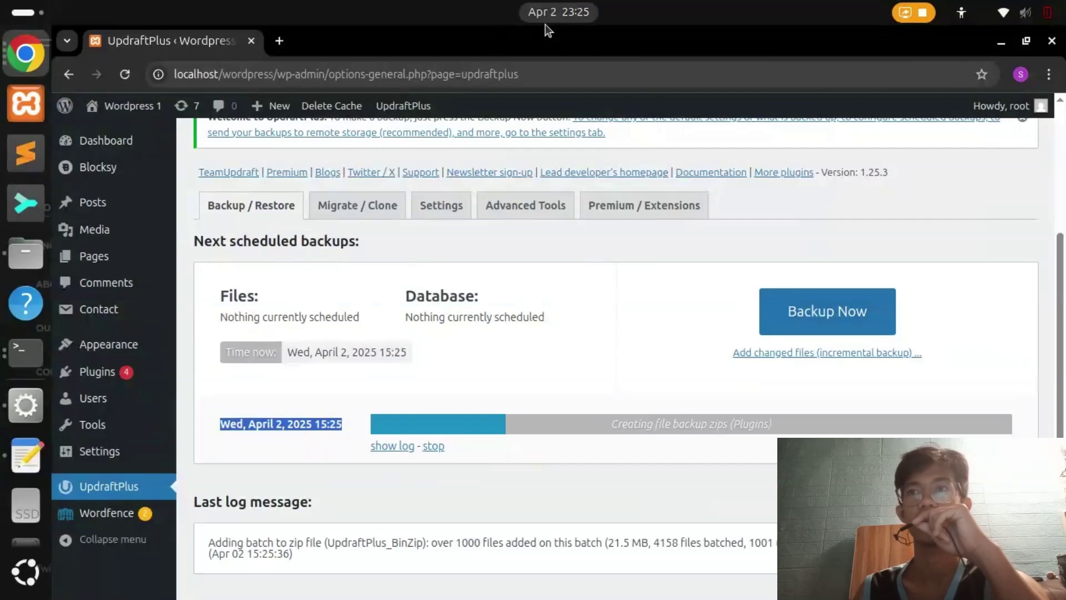
pyautogui.click(576, 21)
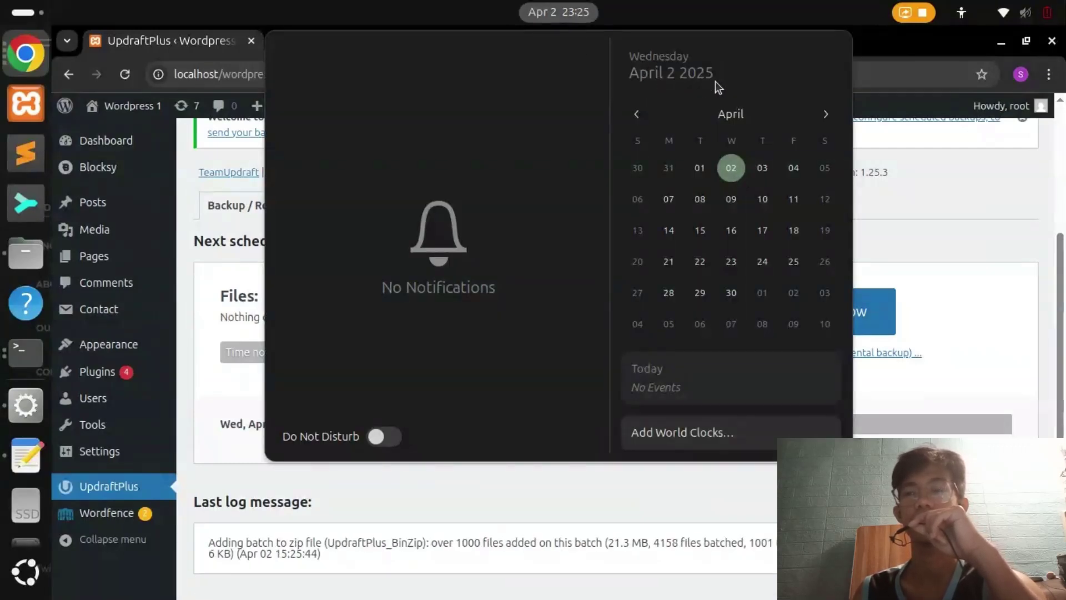
pyautogui.press('super+s')
pyautogui.click(695, 49)
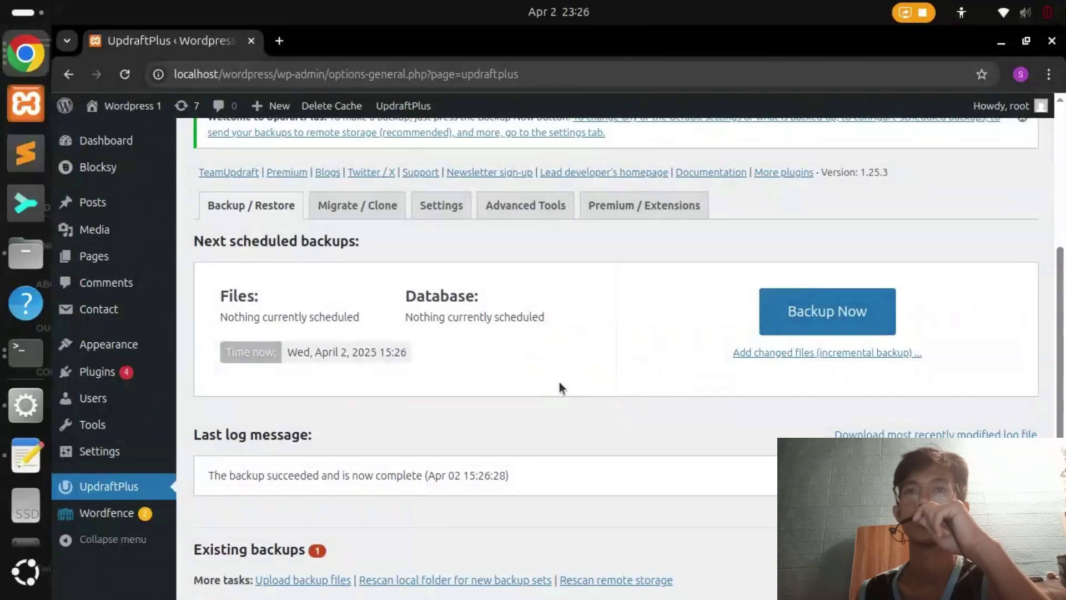
# Open the finished backup's log under Existing backups, scroll through it, and close it
pyautogui.scroll(-3, 596, 415)
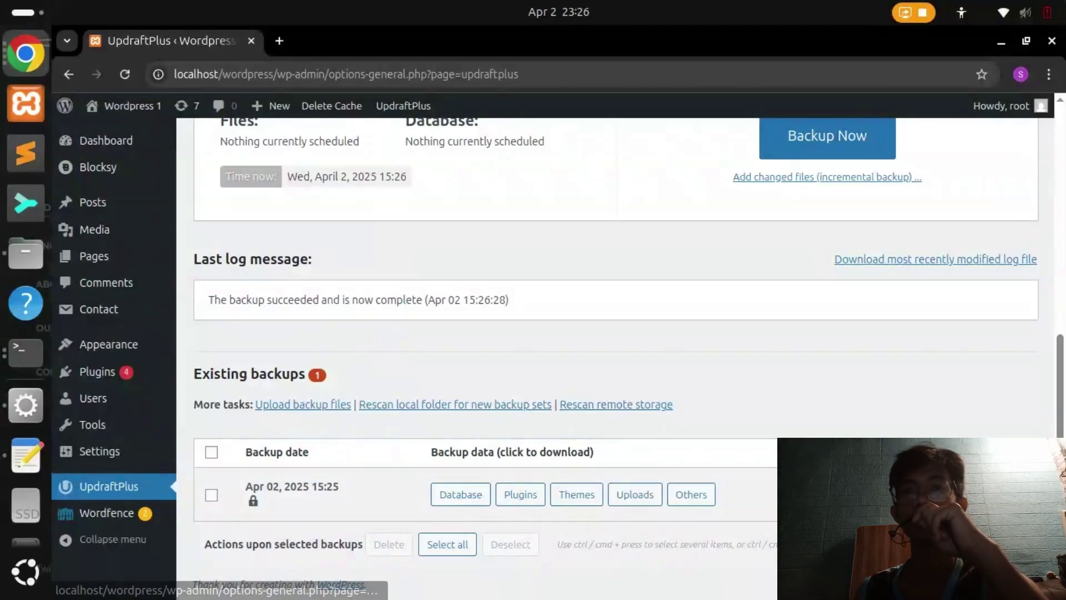
pyautogui.click(936, 258)
pyautogui.scroll(-15, 316, 262)
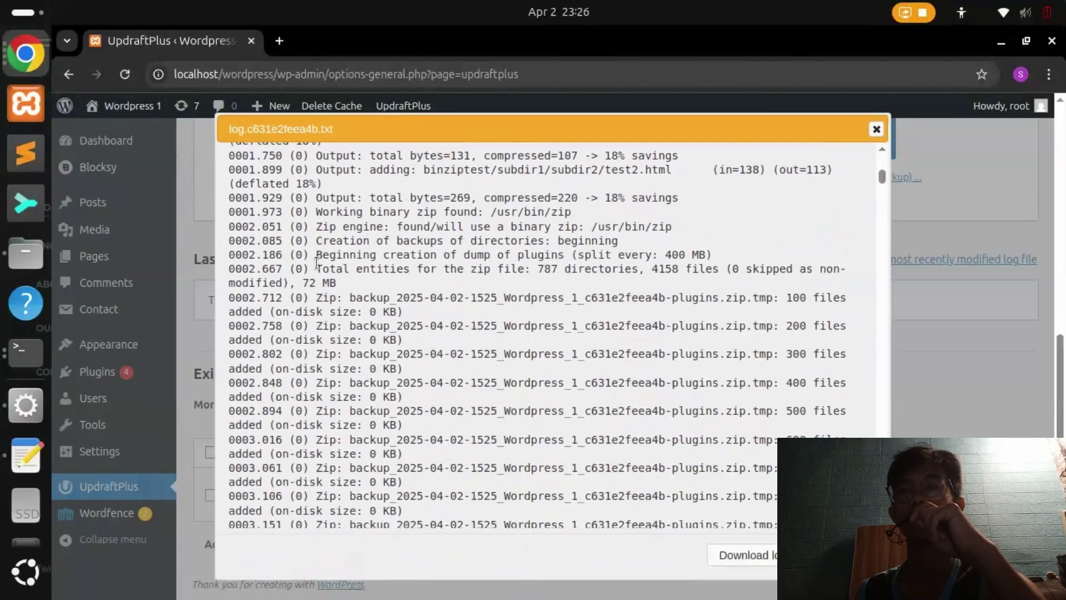
pyautogui.scroll(-15, 316, 262)
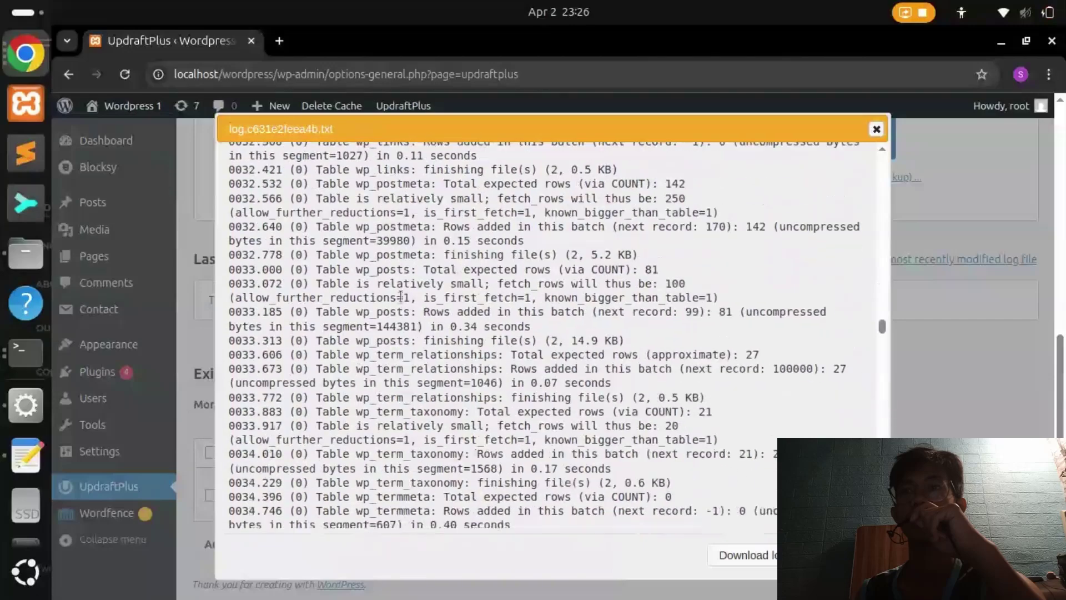
pyautogui.press('Escape')
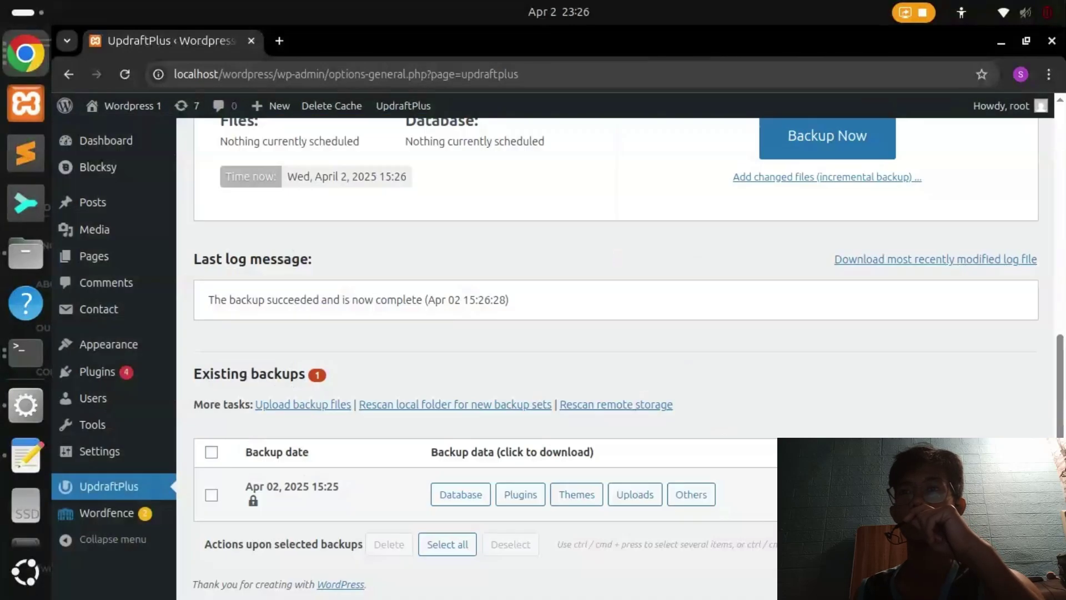
pyautogui.hotkey('alt', 'Tab')
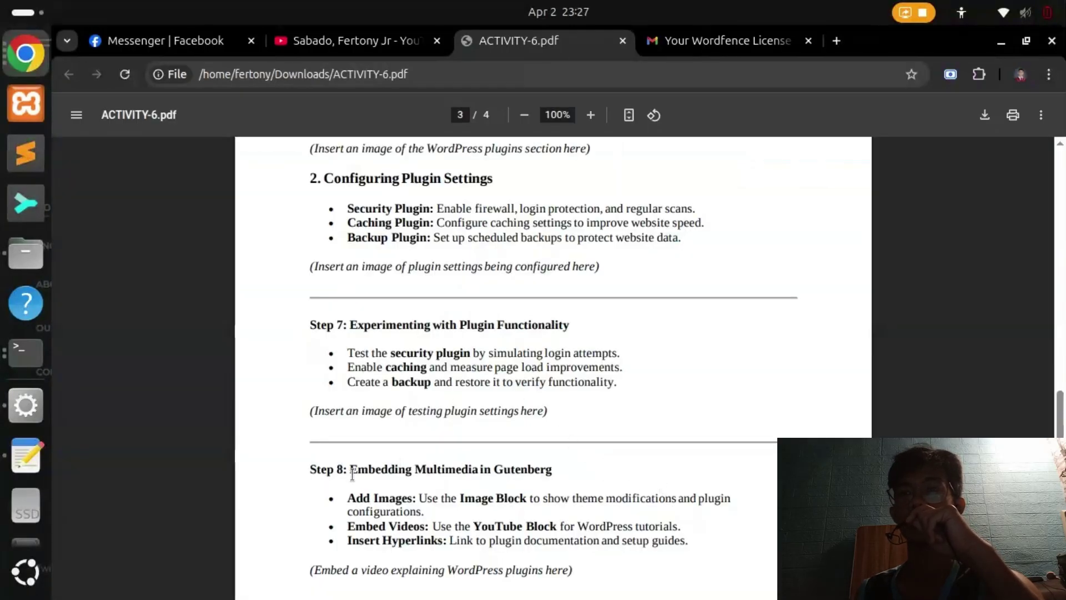
pyautogui.moveTo(352, 473); pyautogui.dragTo(436, 472)
pyautogui.moveTo(384, 500); pyautogui.dragTo(434, 523)
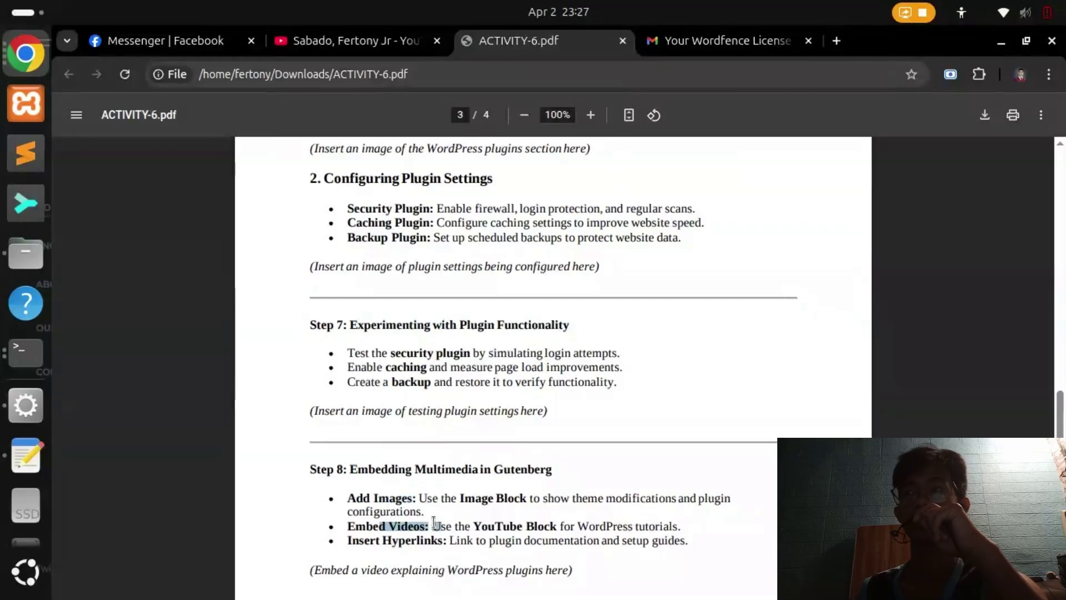
pyautogui.click(434, 523)
pyautogui.scroll(-5, 434, 522)
pyautogui.moveTo(395, 440); pyautogui.dragTo(485, 433)
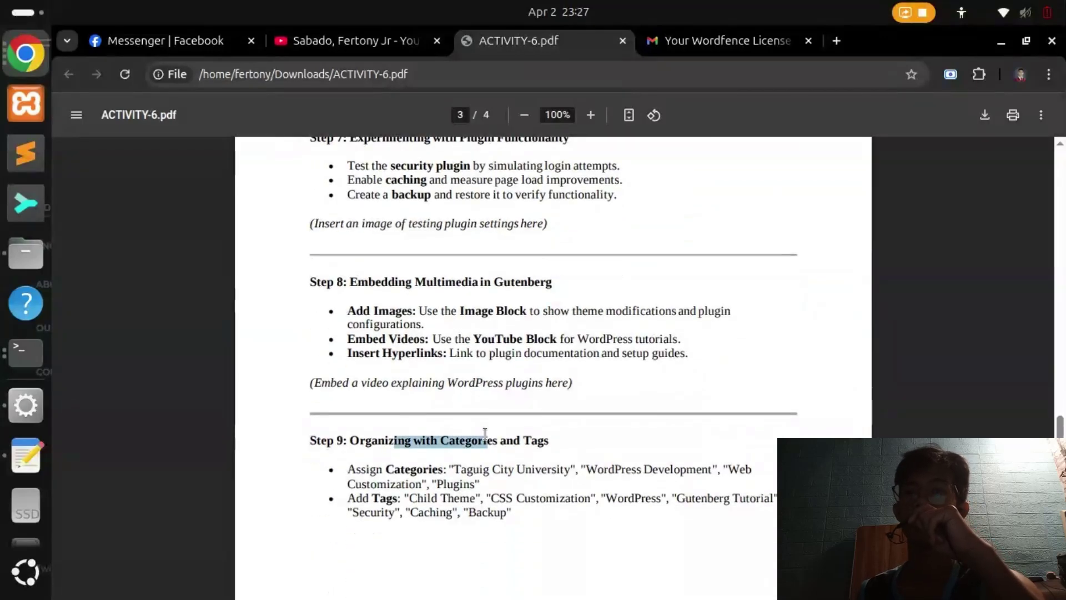
pyautogui.click(420, 468)
pyautogui.scroll(10, 514, 478)
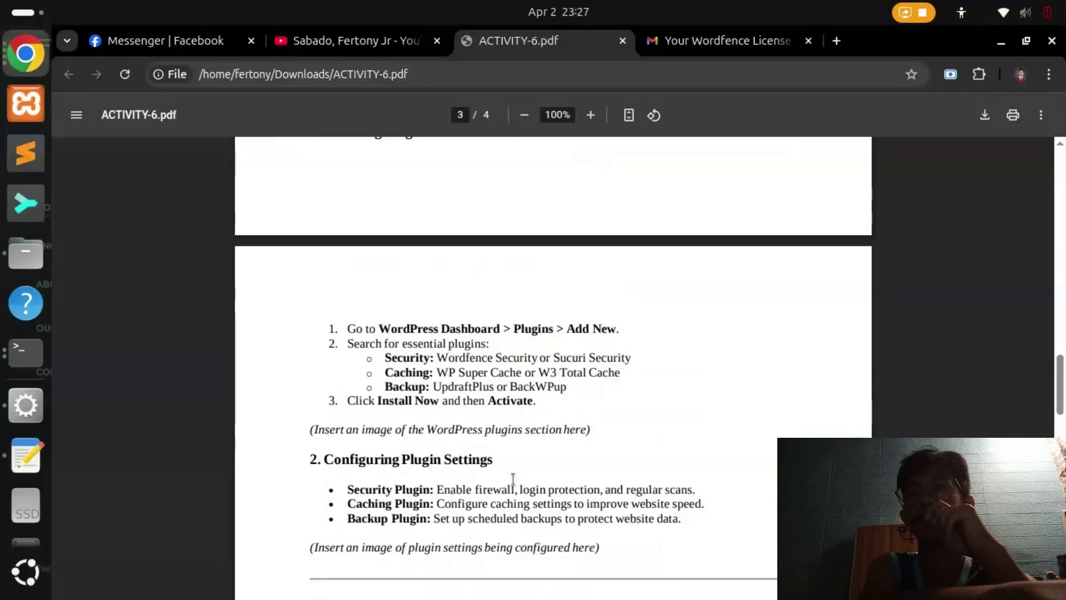
pyautogui.scroll(3, 513, 479)
pyautogui.scroll(-2, 501, 459)
pyautogui.hotkey('alt', 'Tab')
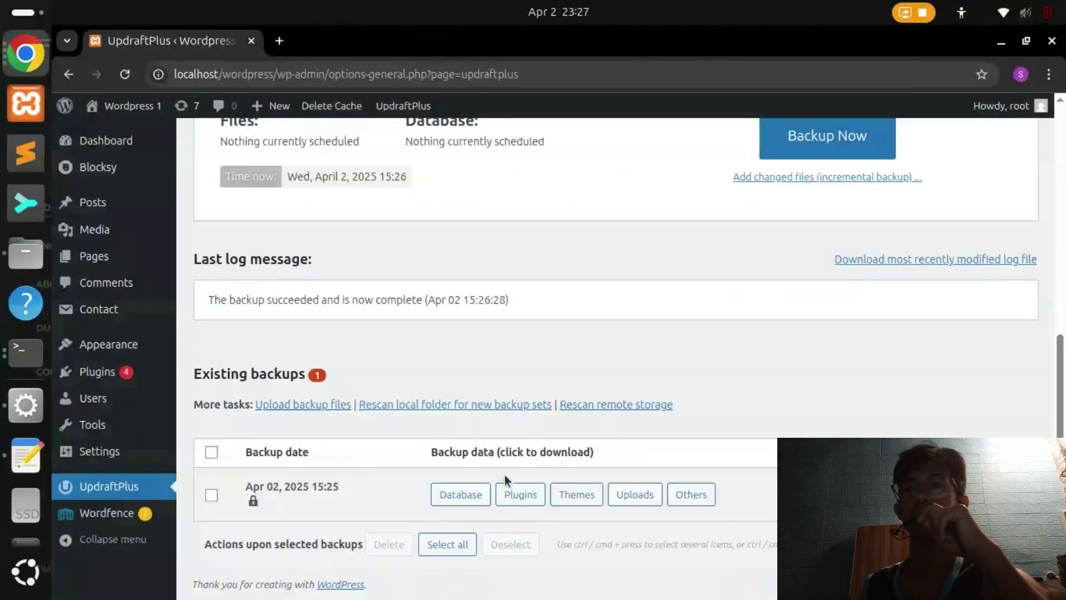
pyautogui.hotkey('alt', 'Tab')
pyautogui.scroll(-4, 539, 436)
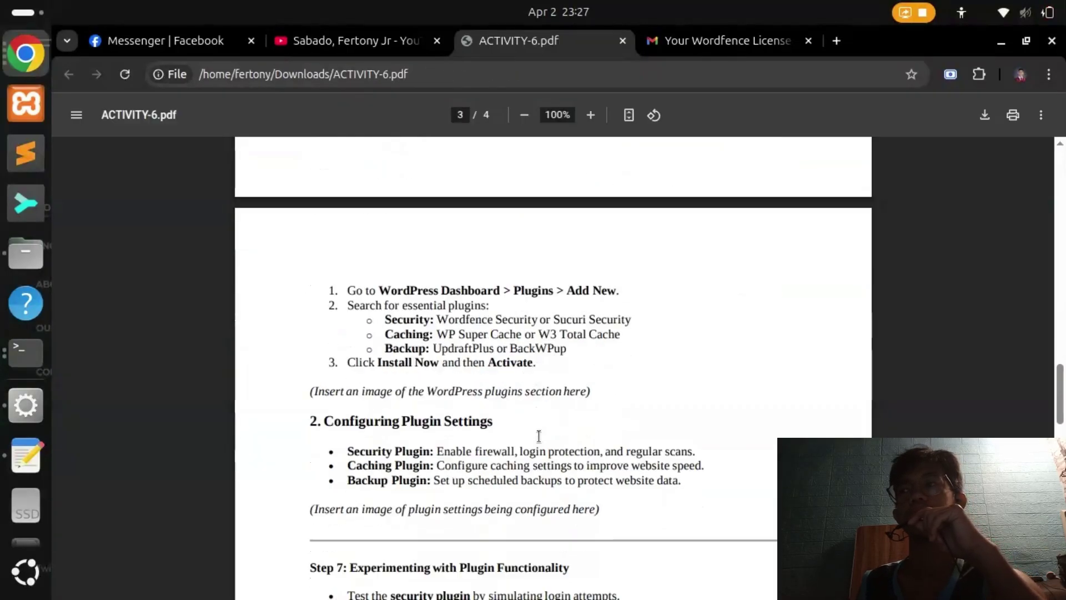
pyautogui.scroll(-10, 539, 436)
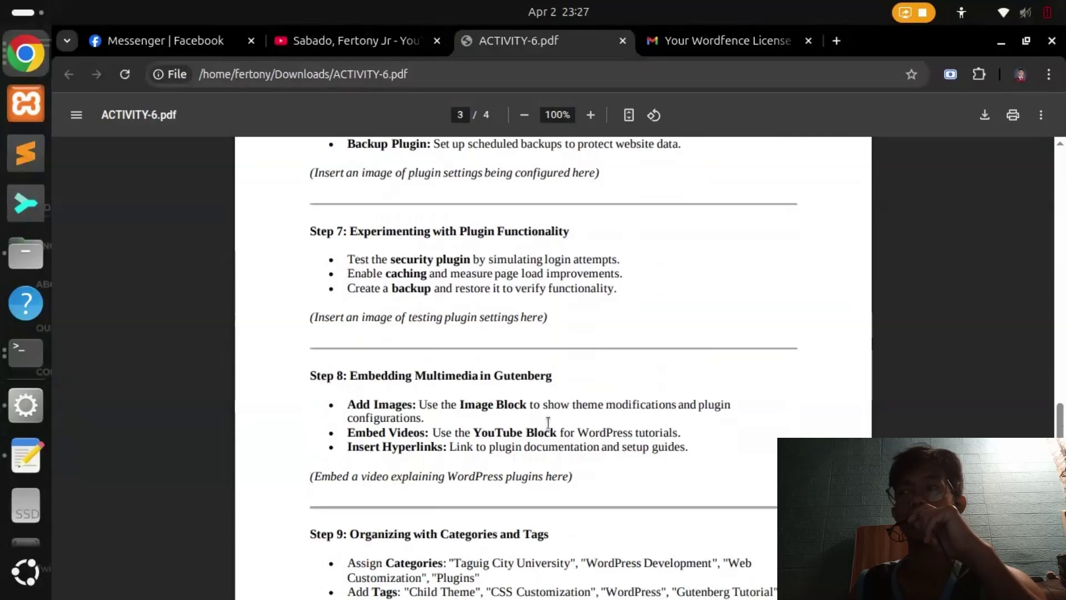
pyautogui.scroll(3, 549, 423)
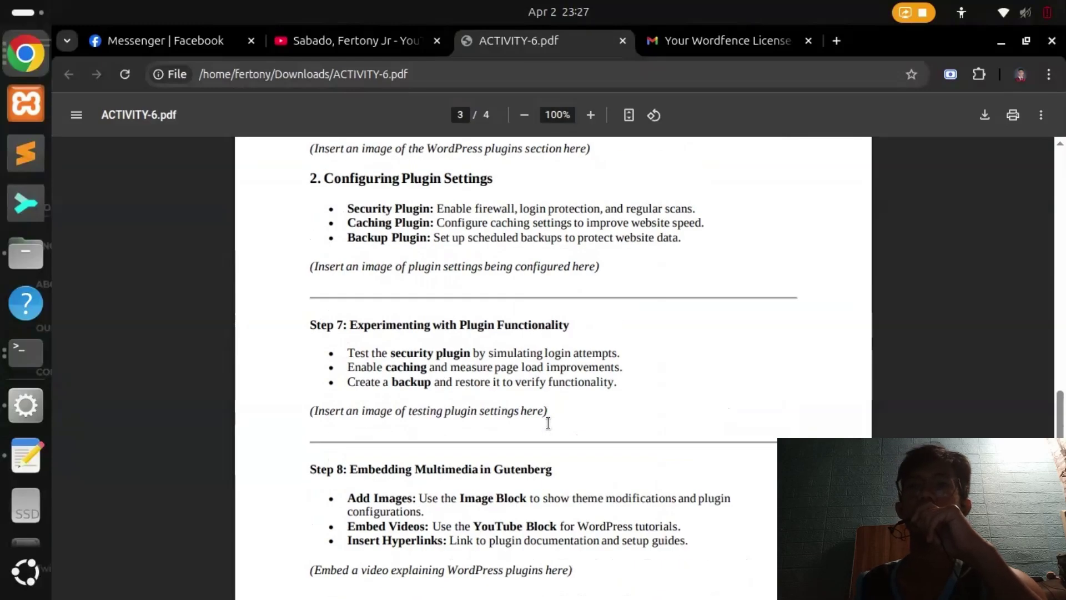